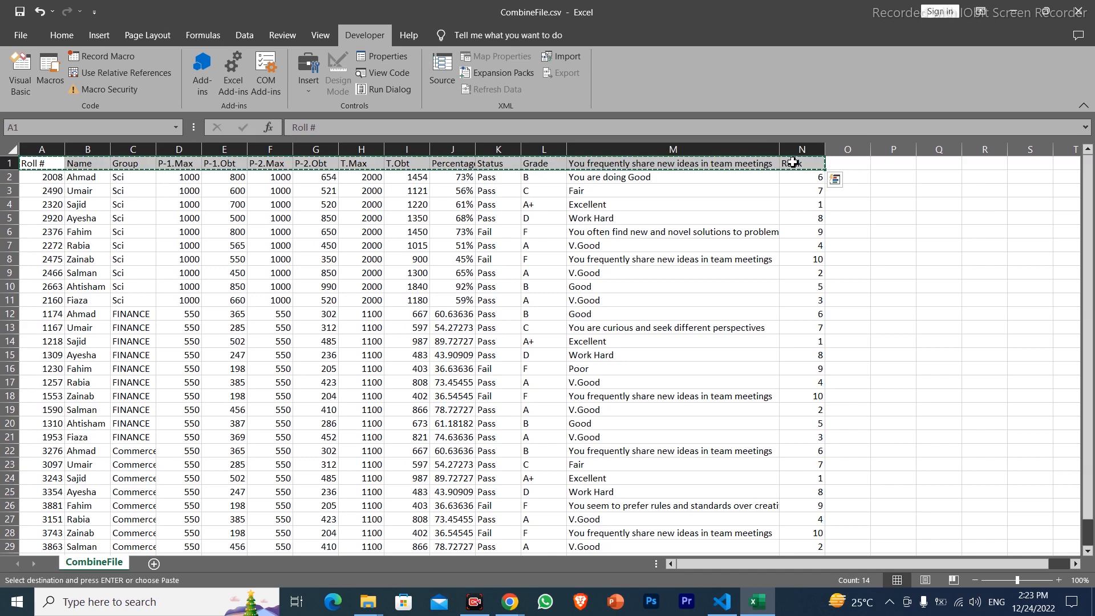
Paste the copied header row below the data table, starting at cell A35
key("ctrl+Down")
key("Down")
key("Down")
key("Down")
key("Down")
key("Down")
key("Down")
key("Down")
key("Down")
key("Down")
key("Down")
key("Down")
key("Down")
key("Down")
key("Down")
key("Down")
key("Down")
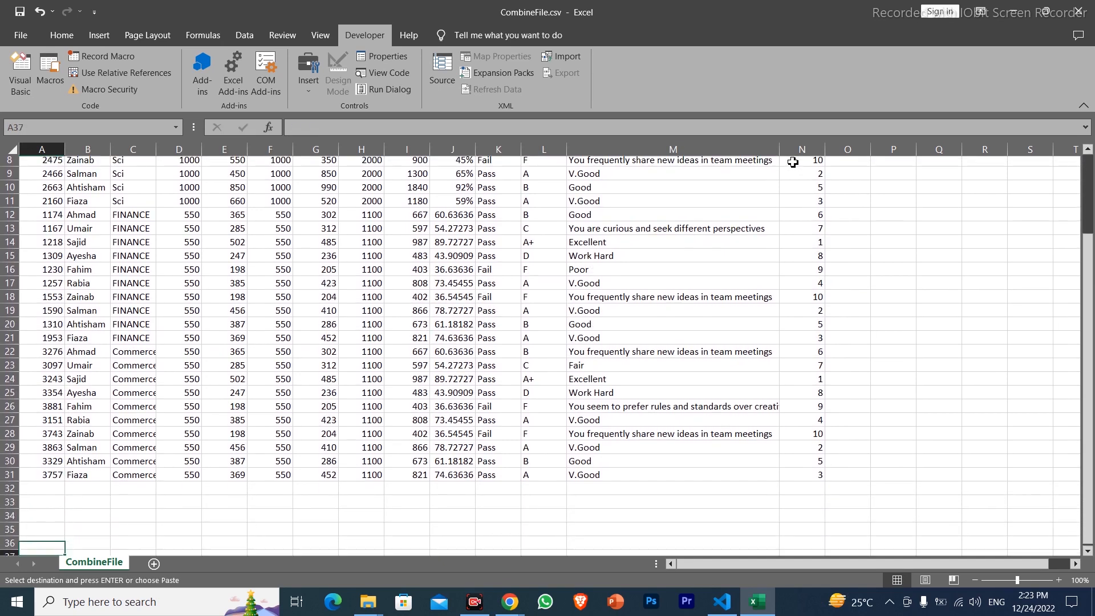
key("Up")
key("Up")
key("Up")
key("Up")
key("Up")
key("Up")
key("Up")
key("Up")
key("Up")
key("Up")
key("Up")
key("Up")
key("Up")
Paste the same header row a second time, starting at cell A39
key("Down")
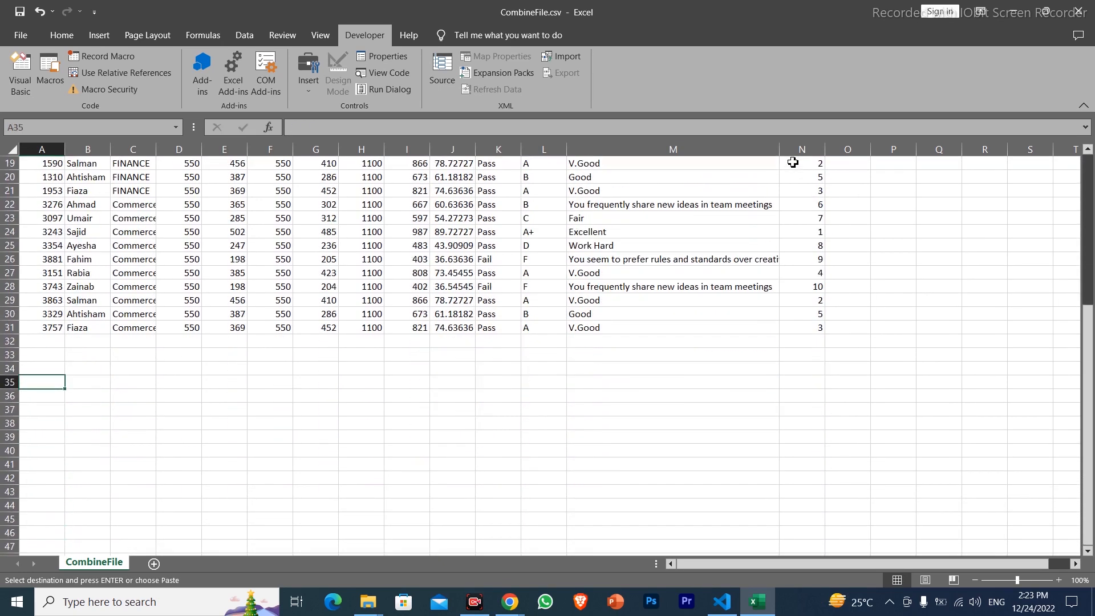
type("Roll #\tName\tGroup\tP-1.Max\tP-1.Obt\tP-2.Max\tP-2.Obt\tT.Max\tT.Obt\tPercentage\tStatus\tGrade\tYou frequently share new ideas in team meetings\tRank")
key("Down")
key("Down")
key("Down")
key("Down")
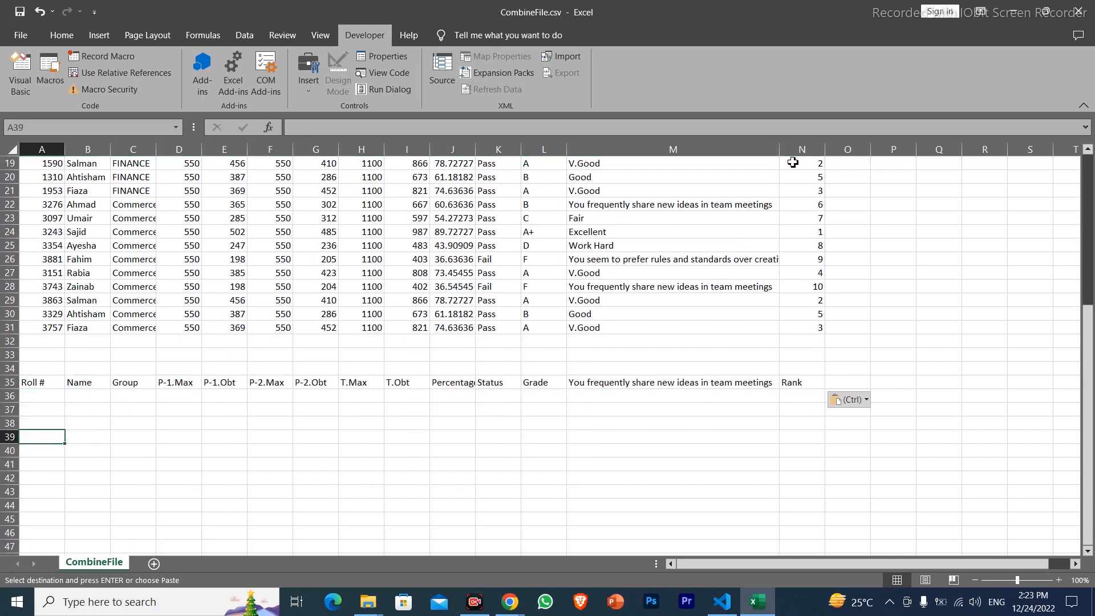
key("ctrl+v")
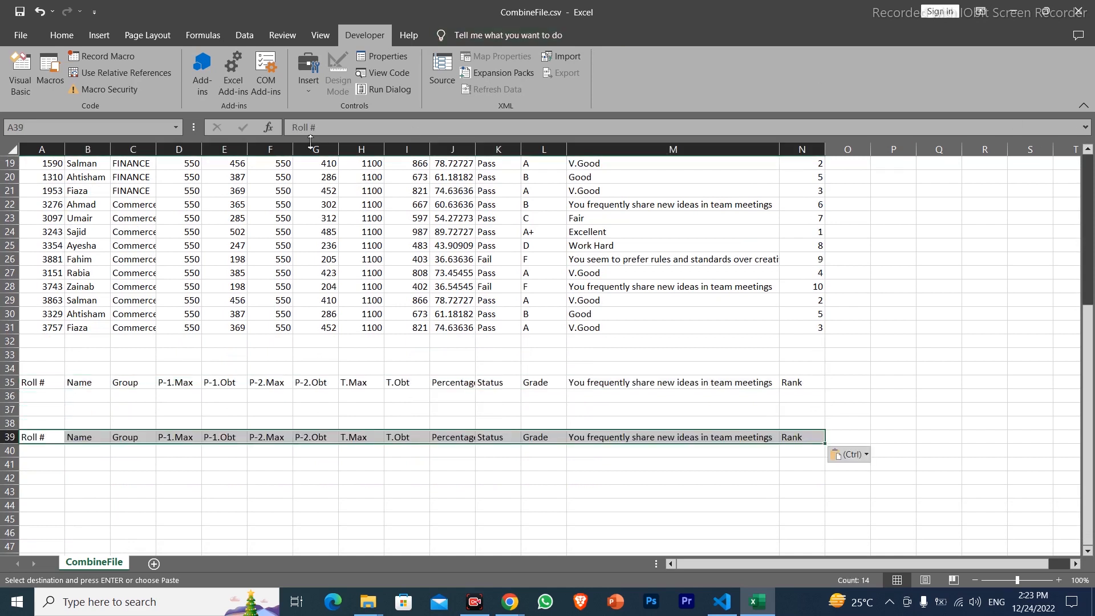
Autofit column J to the width of its Percentage contents
left_click_drag(194, 207, 381, 240)
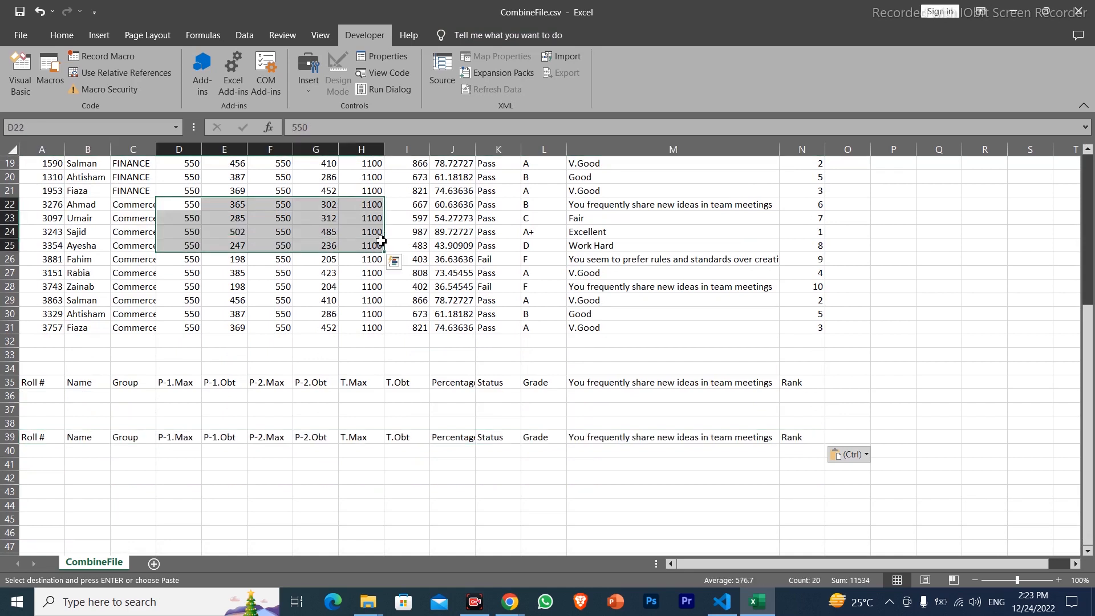
left_click_drag(34, 384, 814, 381)
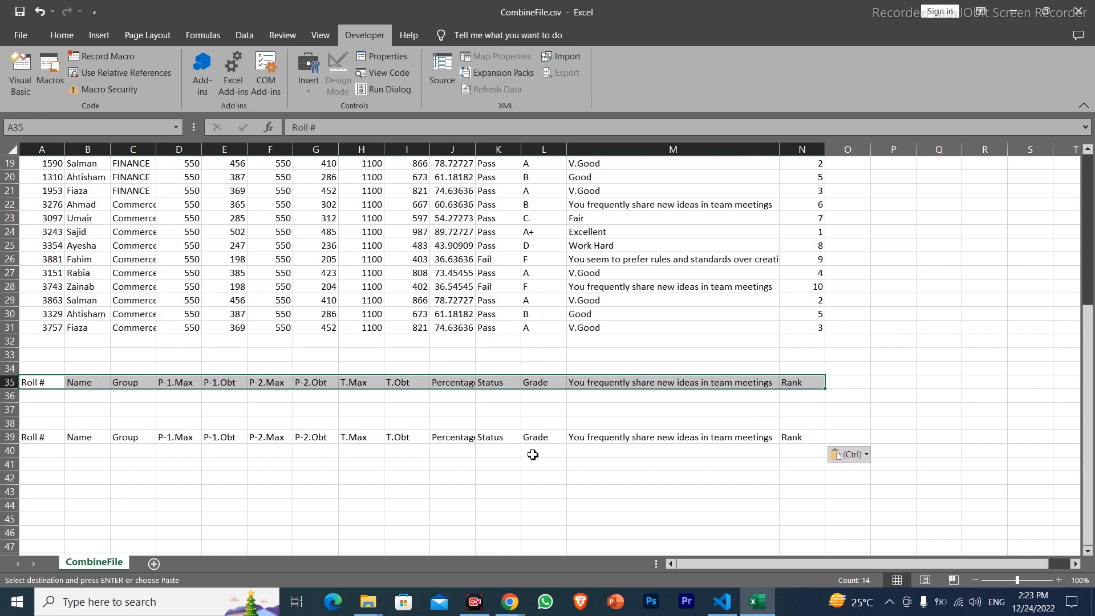
double_click(475, 154)
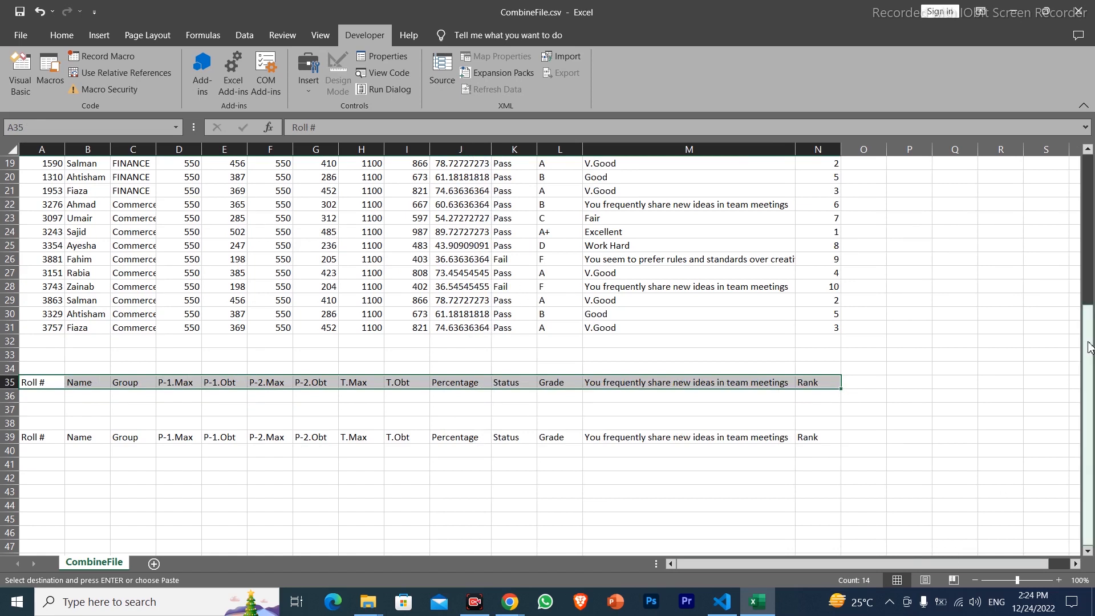
Check in the Customize Ribbon options whether Developer is enabled among the main tabs
scroll(1089, 347, "up", 6)
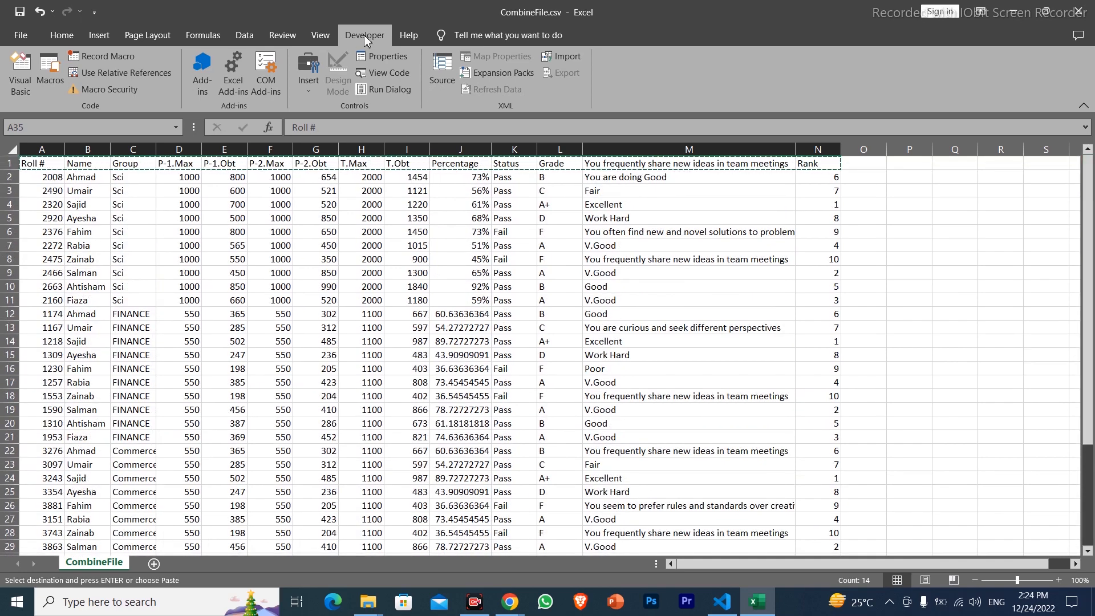
left_click(20, 34)
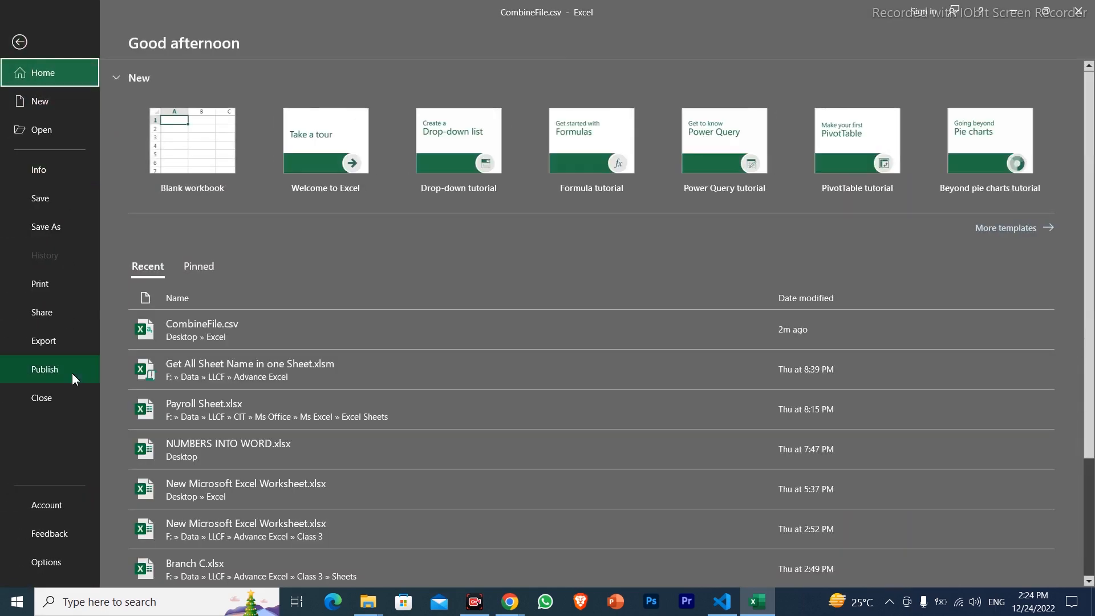
left_click(73, 563)
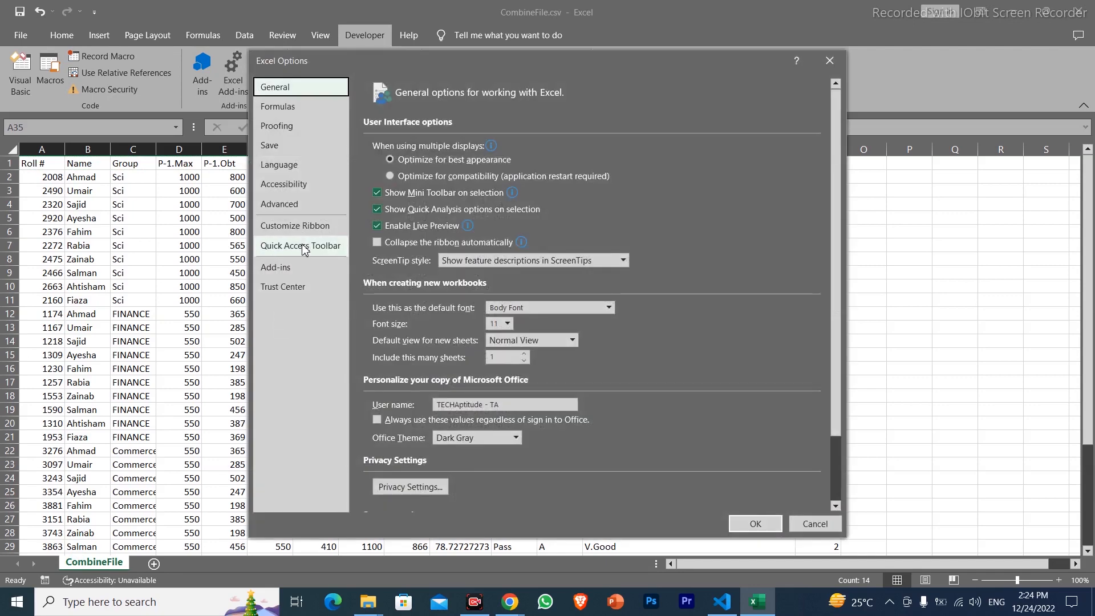
left_click(328, 227)
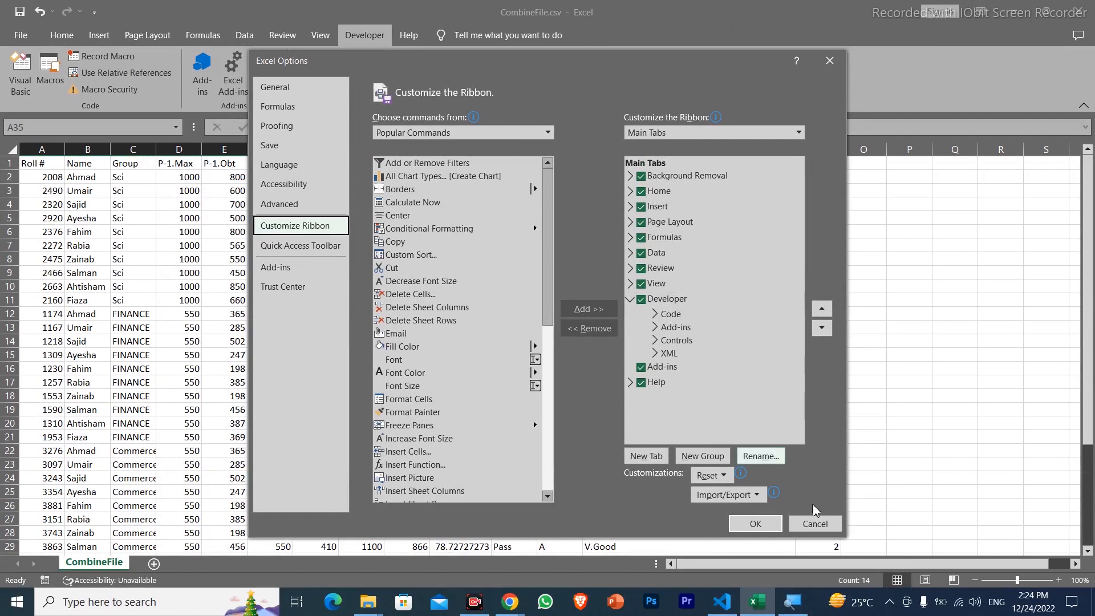
left_click(766, 523)
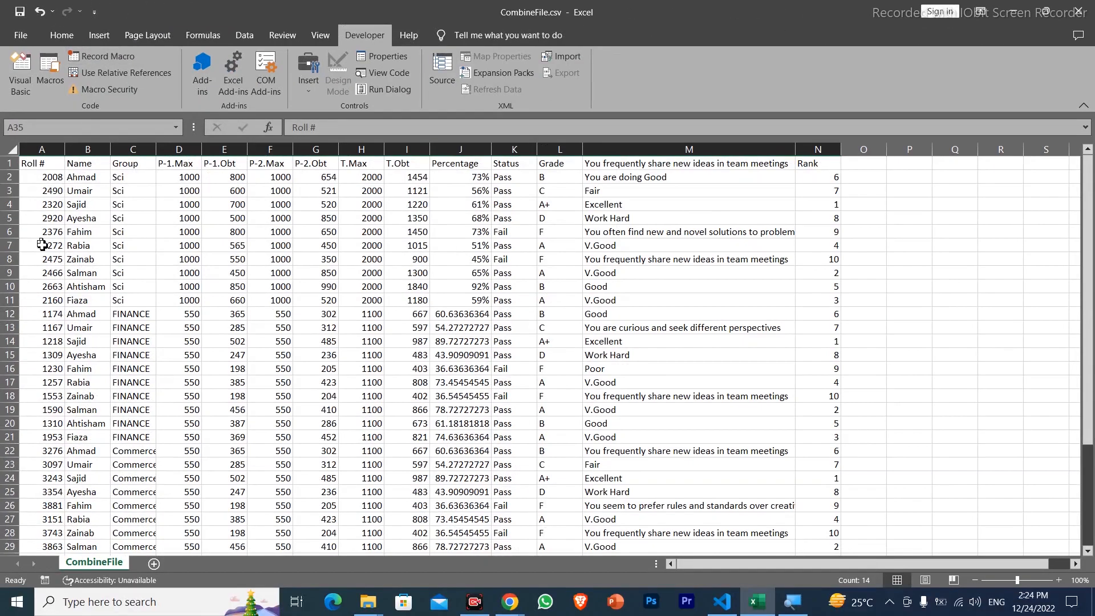
Start recording a macro from cell A1, stored in This Workbook, with the shortcut Ctrl+Shift+P
left_click(98, 412)
left_click(41, 163)
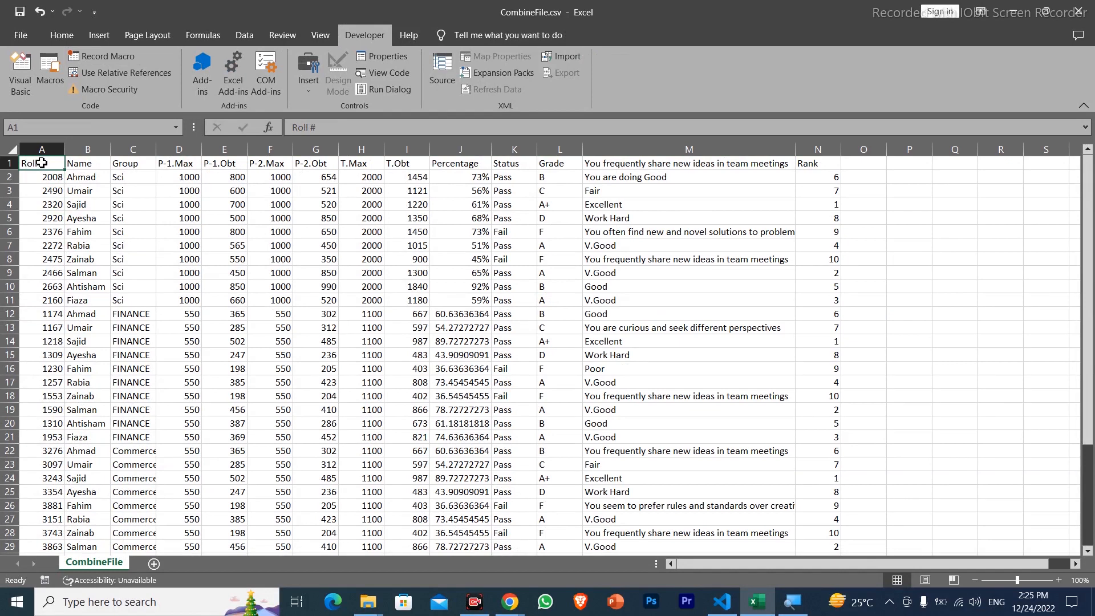
left_click(110, 59)
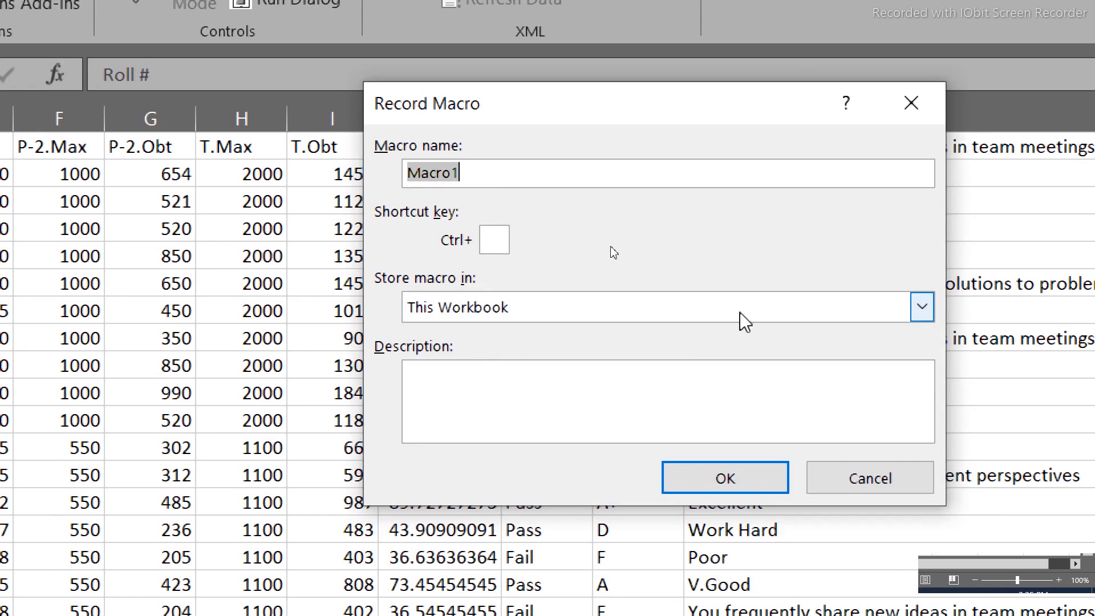
left_click(921, 307)
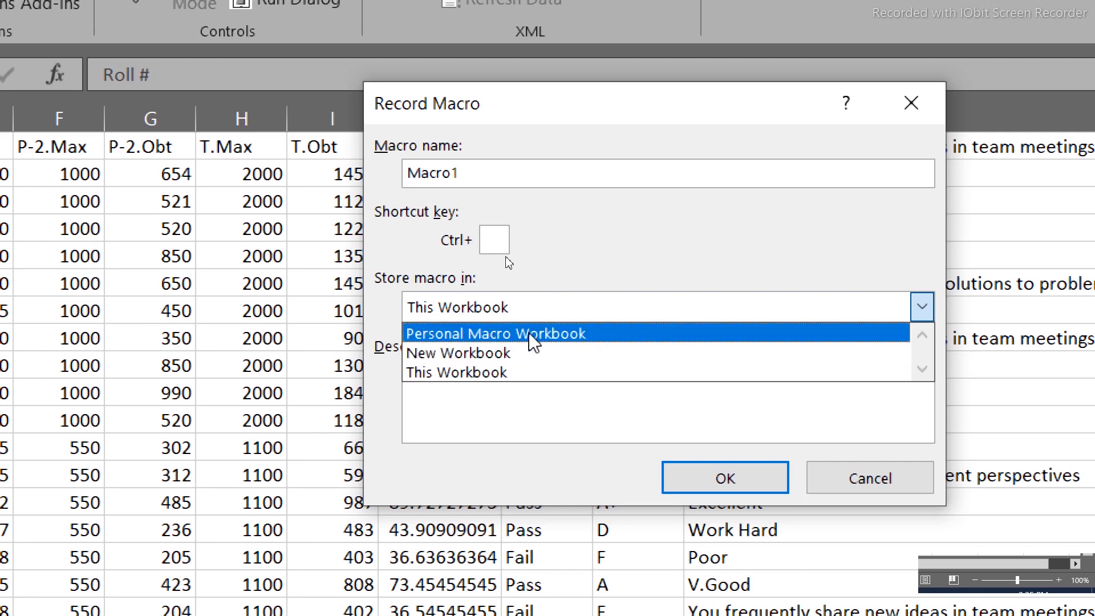
left_click(531, 373)
left_click(492, 237)
type("P")
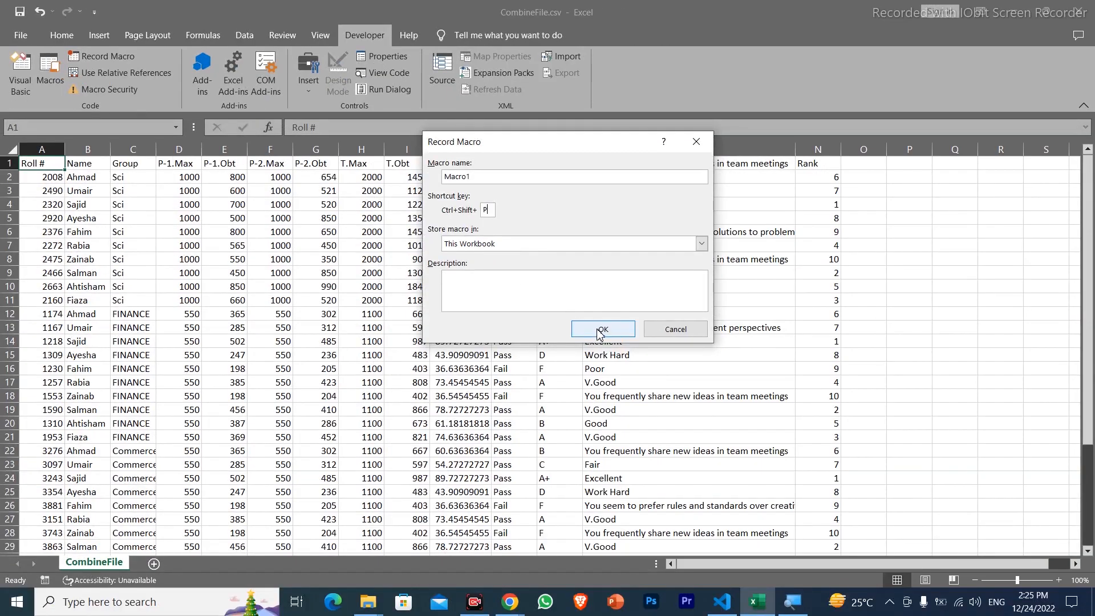
left_click(600, 332)
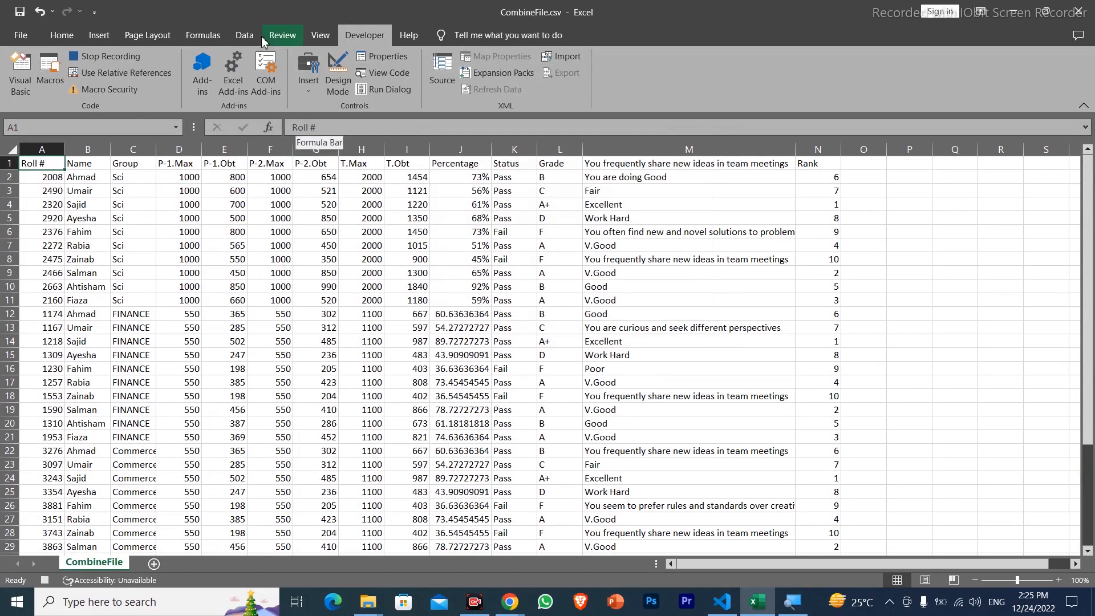
Set up an Advanced Filter that copies to another location, with list range A1:N31
left_click(245, 35)
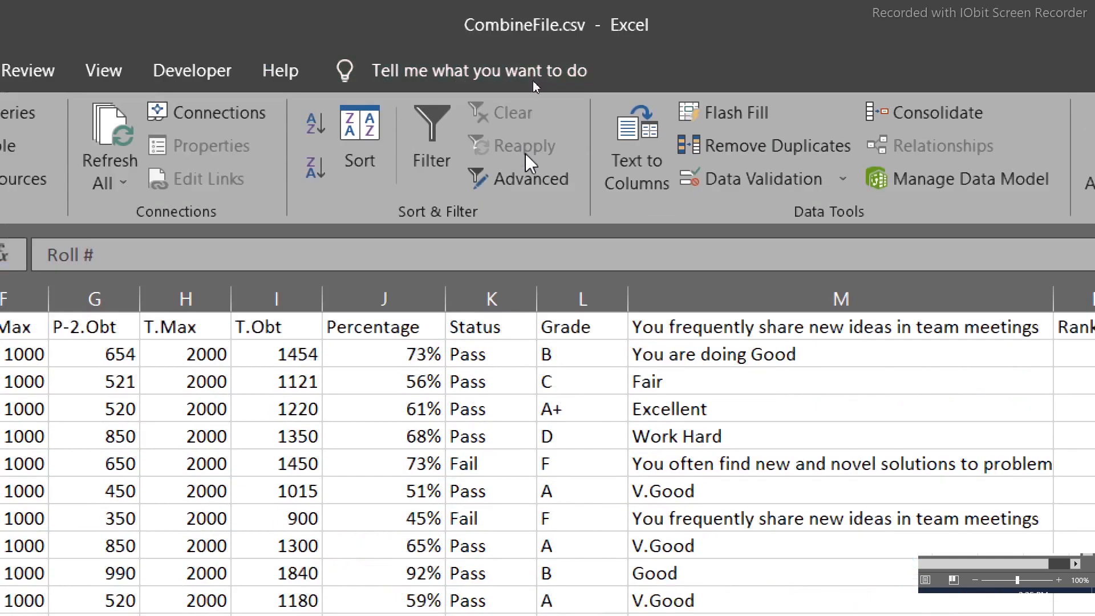
left_click(531, 179)
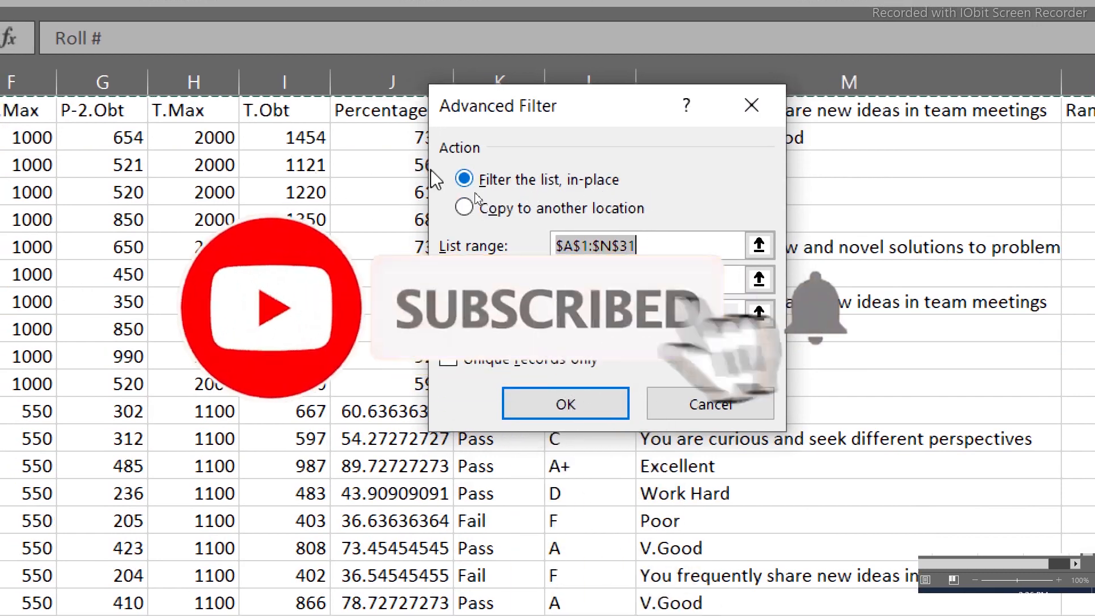
left_click(511, 210)
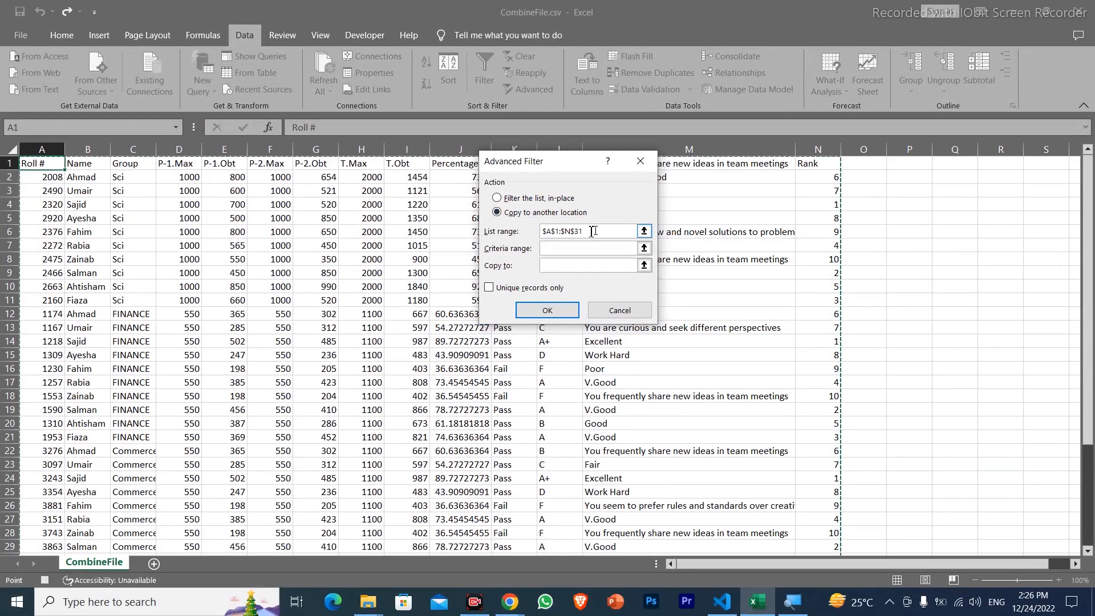
left_click_drag(593, 231, 523, 238)
left_click_drag(41, 164, 833, 439)
Set the criteria range to A35:N36 and the copy-to range to A39:N39, and apply the Advanced Filter
left_click(574, 253)
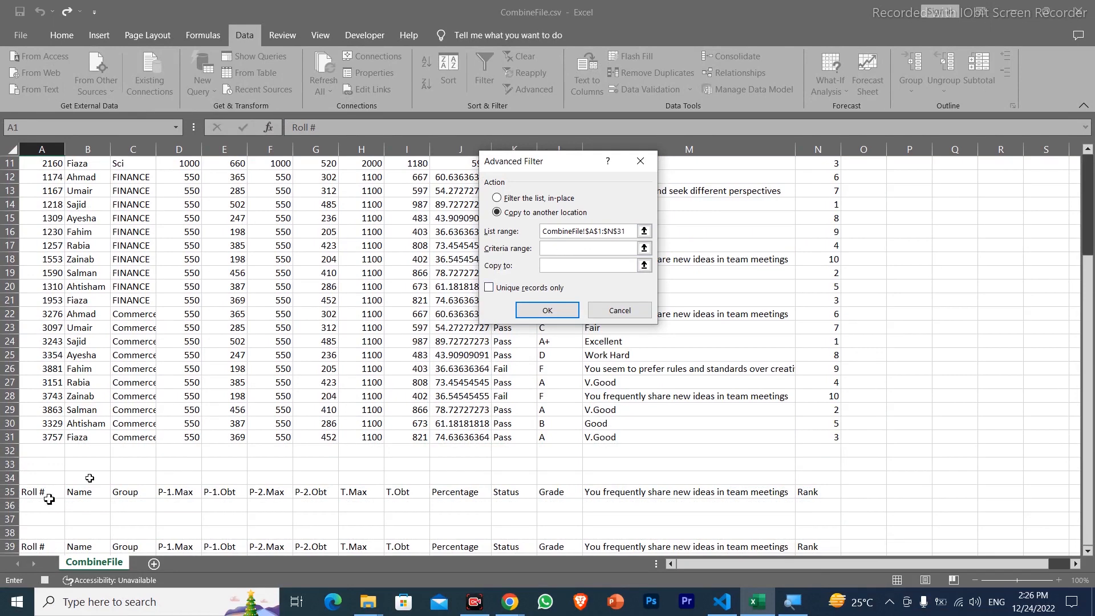
left_click_drag(32, 494, 807, 506)
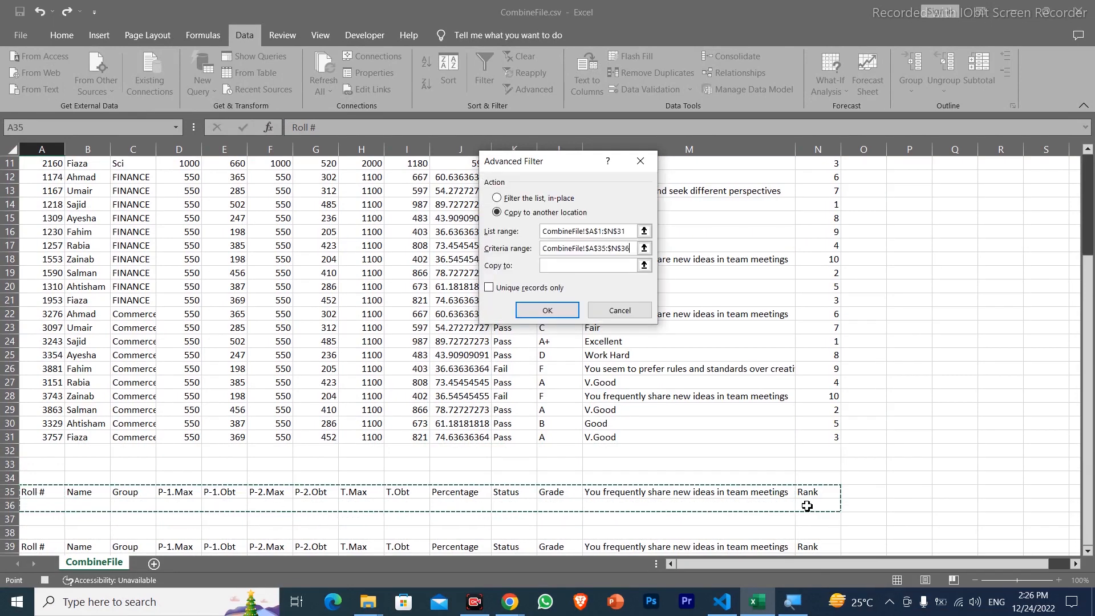
left_click(569, 263)
left_click_drag(38, 548, 808, 548)
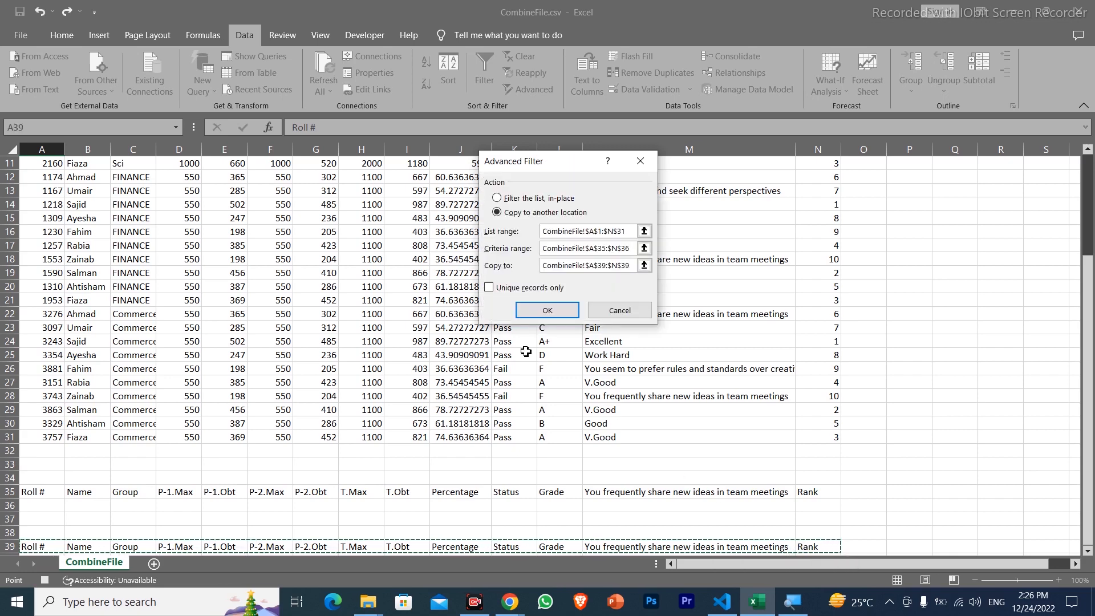
left_click(554, 311)
Stop recording the macro
scroll(556, 314, "up", 1)
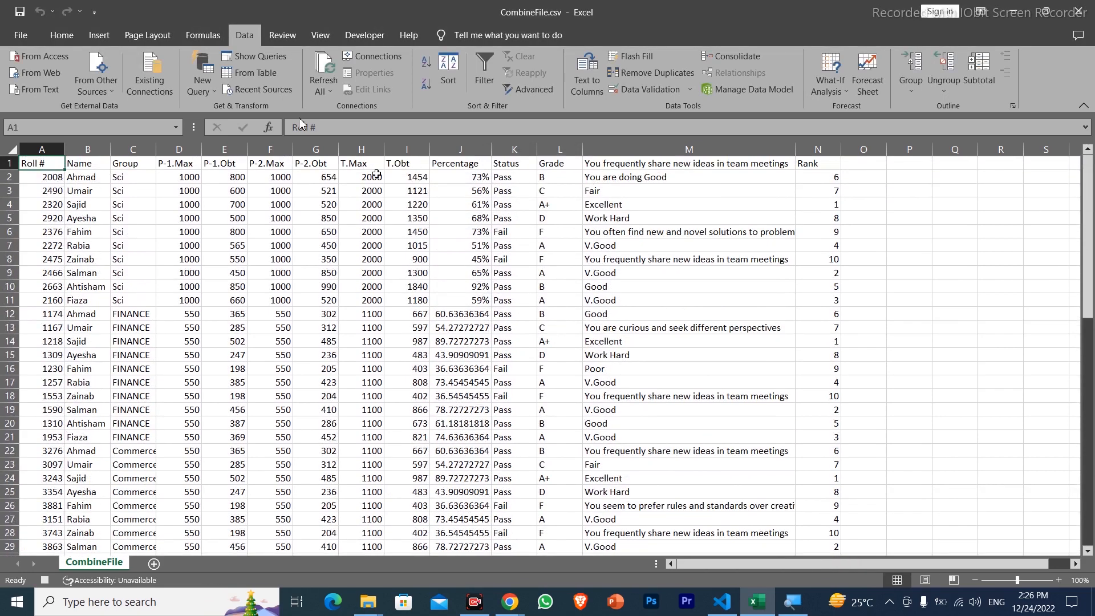
left_click(363, 37)
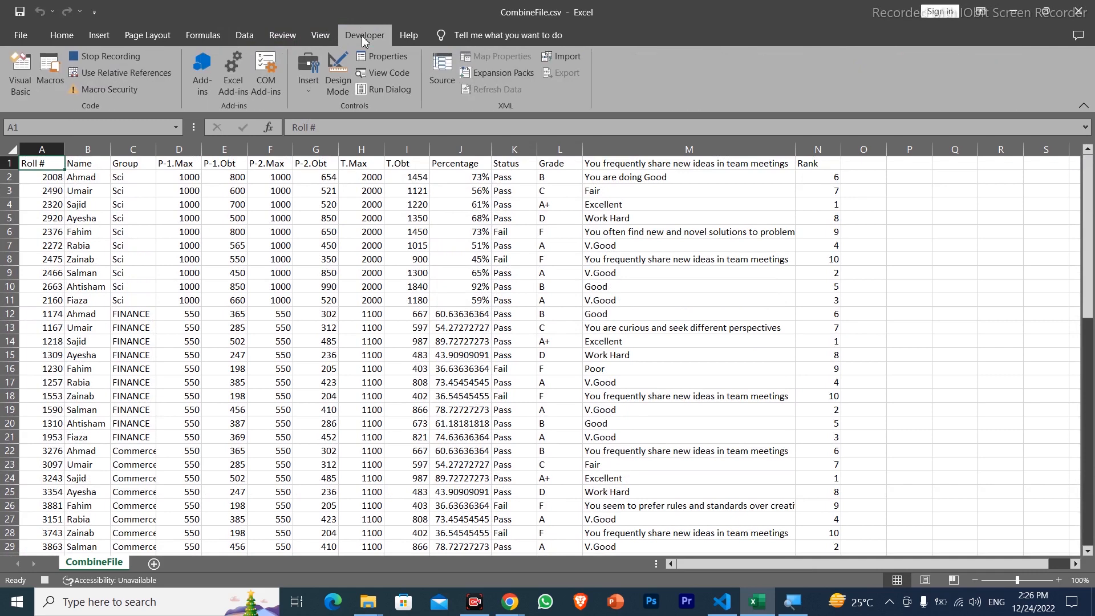
left_click(110, 57)
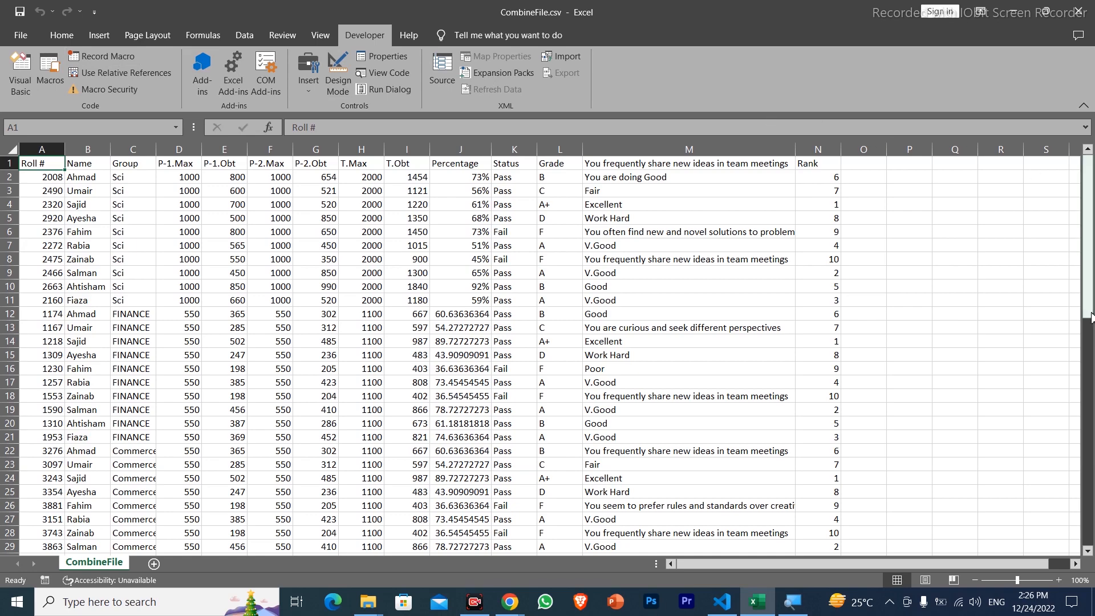
Compare the source table with the criteria headers in row 35 and the extracted records below row 39
left_click_drag(1083, 245, 1056, 115)
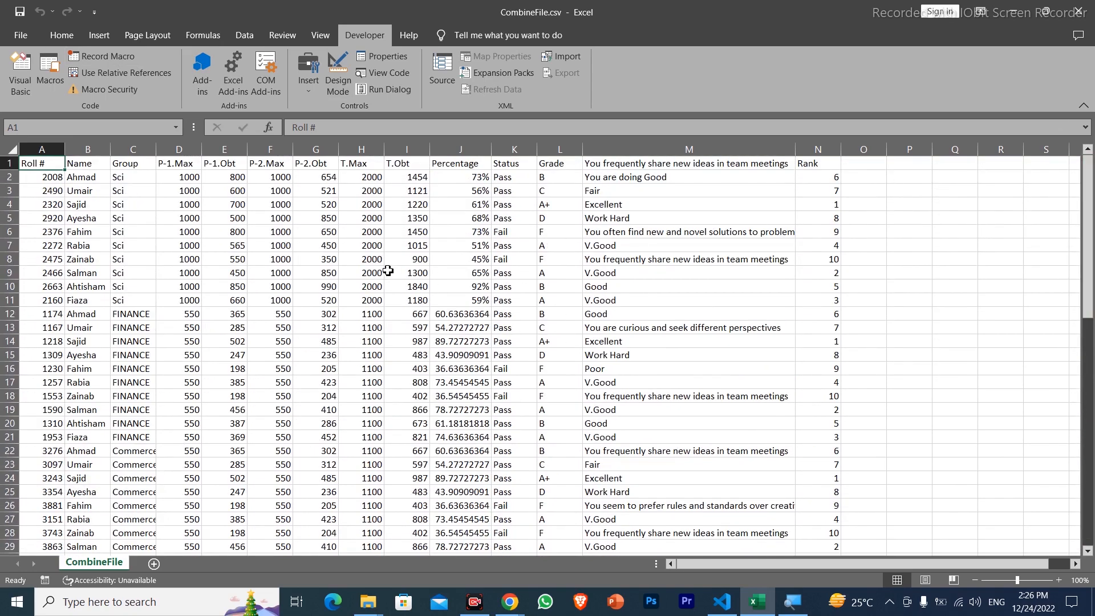
left_click_drag(363, 250, 623, 380)
left_click_drag(1087, 213, 1086, 314)
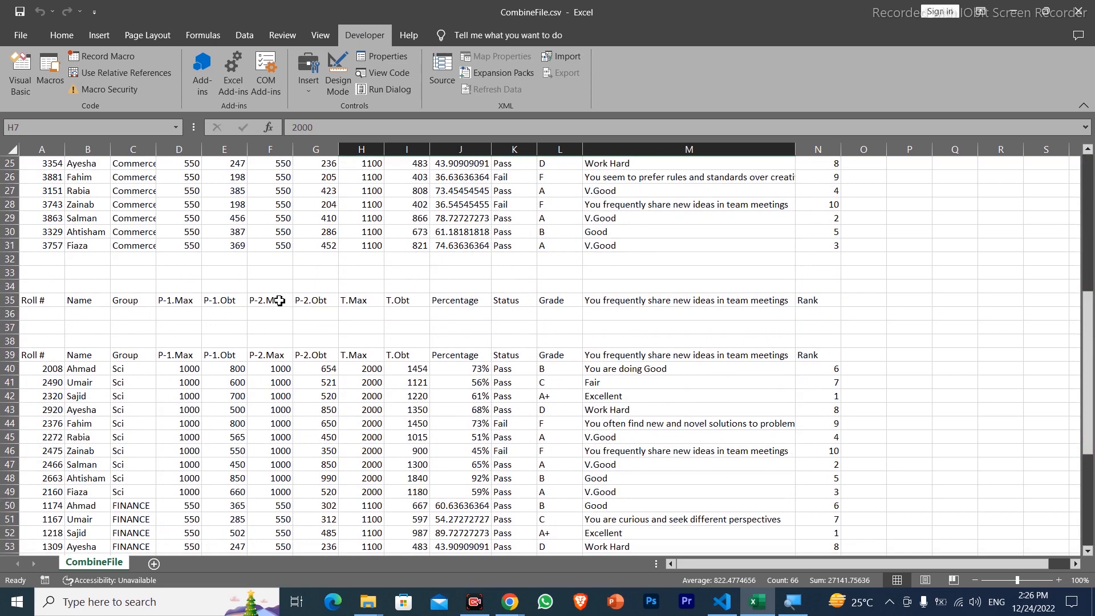
left_click_drag(280, 300, 427, 301)
left_click(80, 368)
left_click_drag(407, 465, 495, 483)
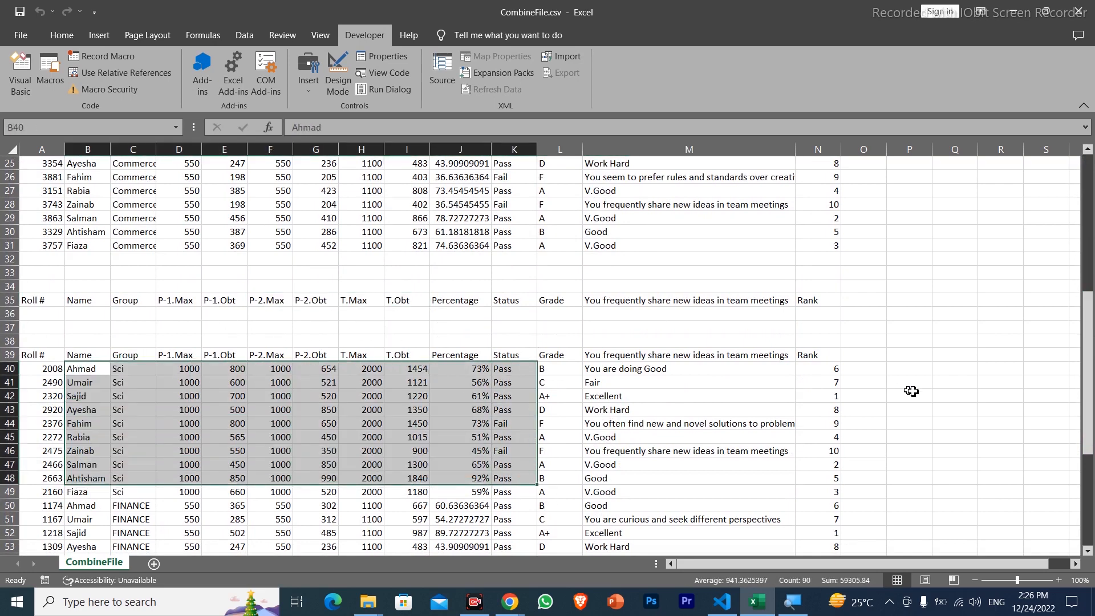
left_click_drag(1092, 354, 1093, 201)
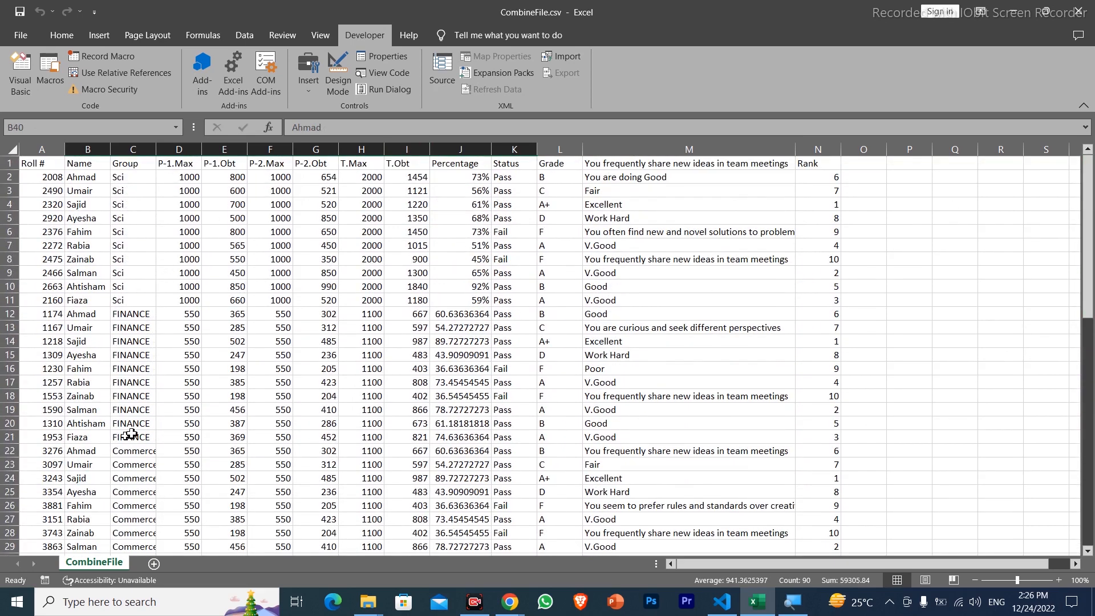
left_click_drag(1093, 232, 1093, 399)
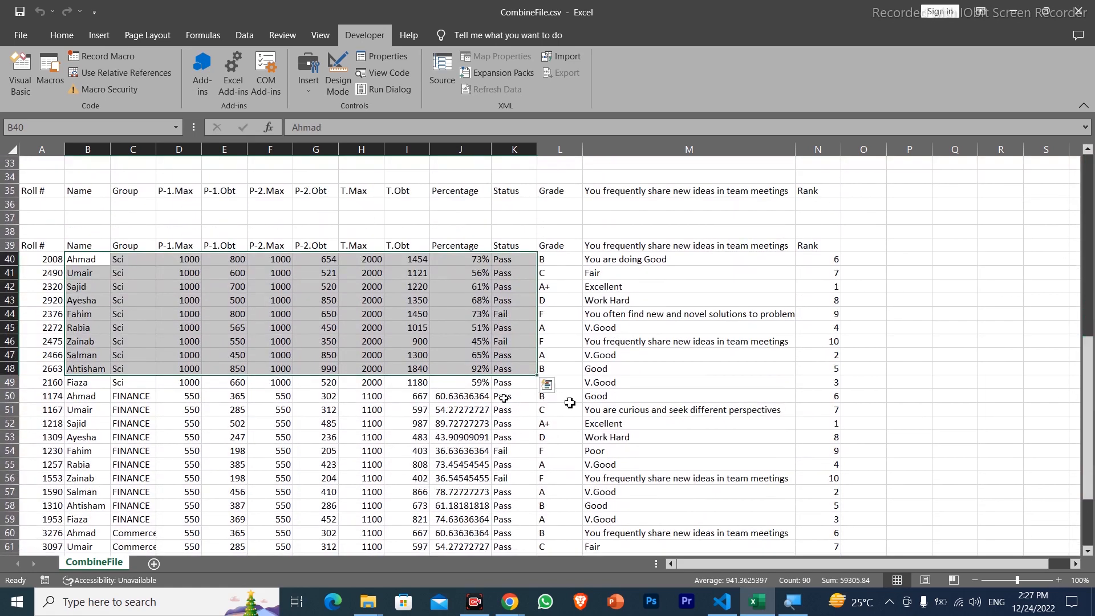
left_click(403, 437)
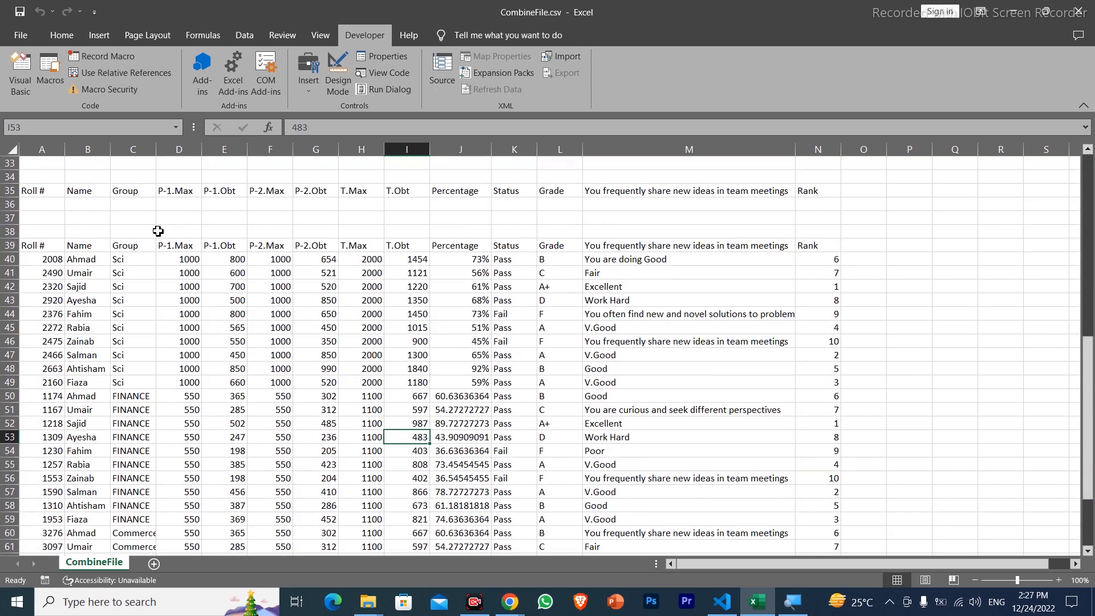
Filter by the Group criterion Sci in C36 using the recorded macro, and select the extracted range A39:O49
left_click(139, 203)
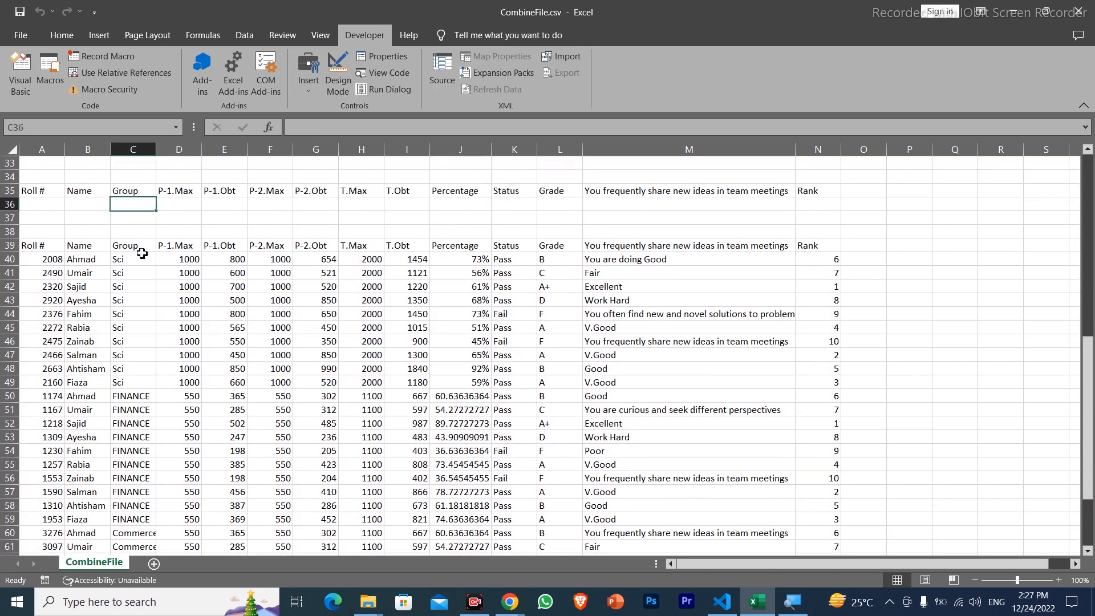
type("Sci")
key("Return")
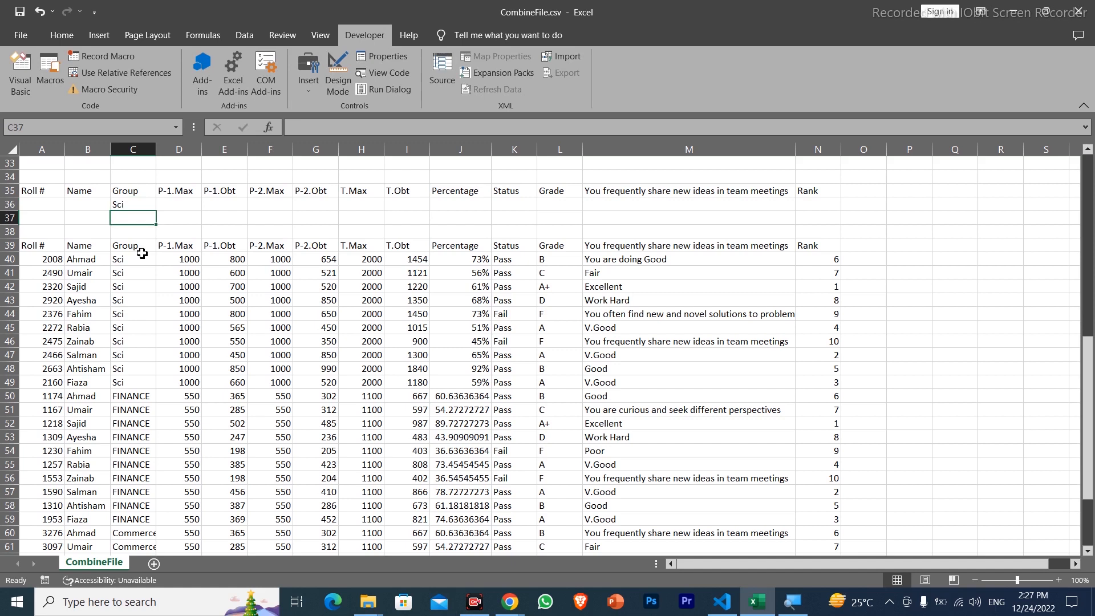
left_click_drag(32, 245, 844, 385)
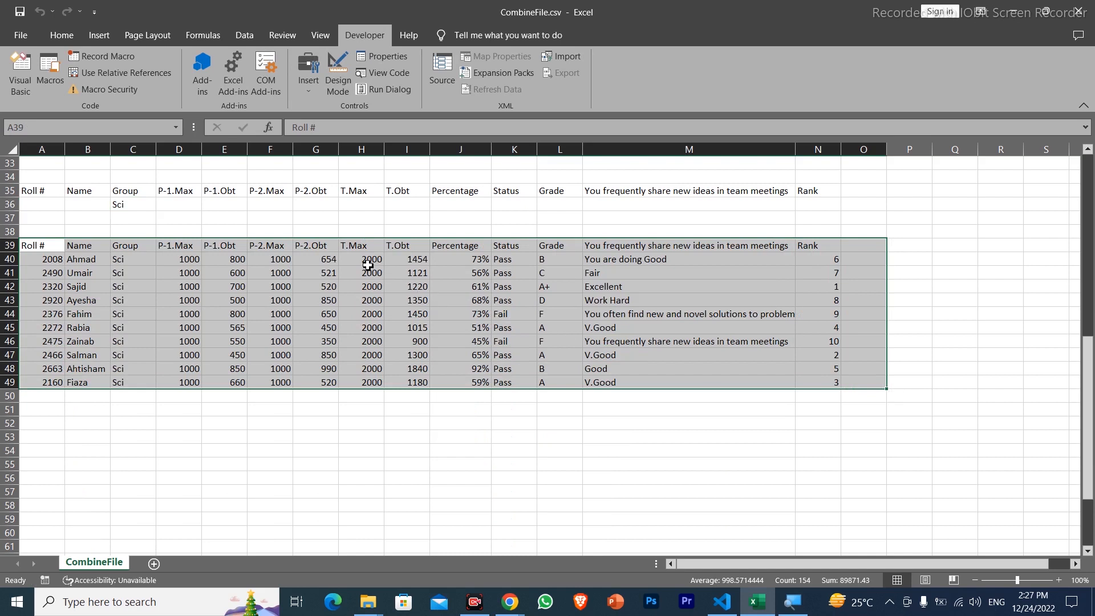
Add the Grade criterion B in L36, rerun the recorded filter macro, and select the extracted records A40:O41
left_click(572, 207)
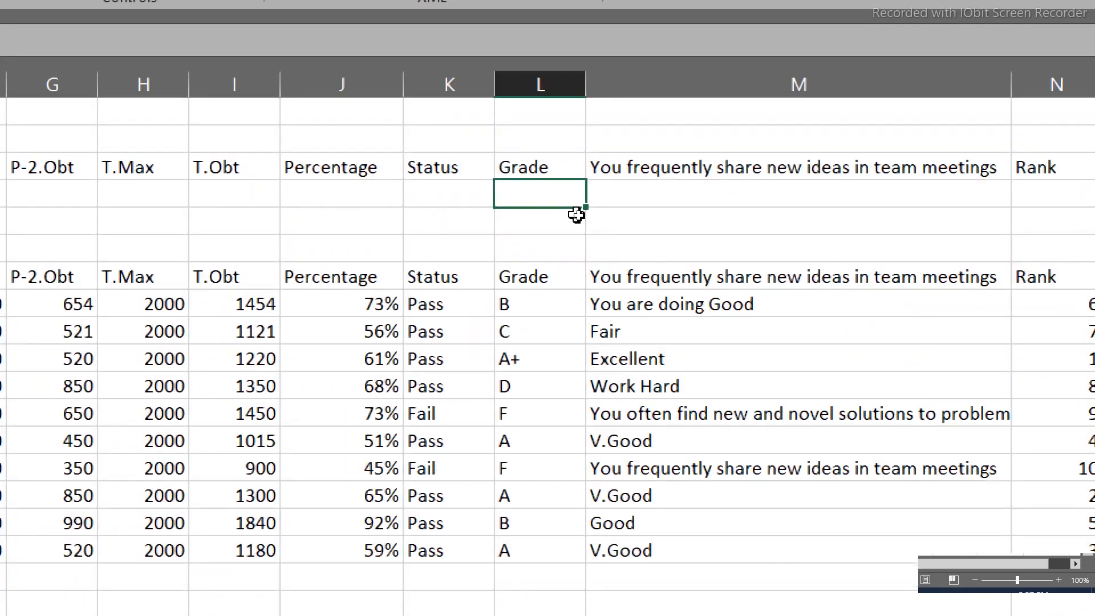
type("B")
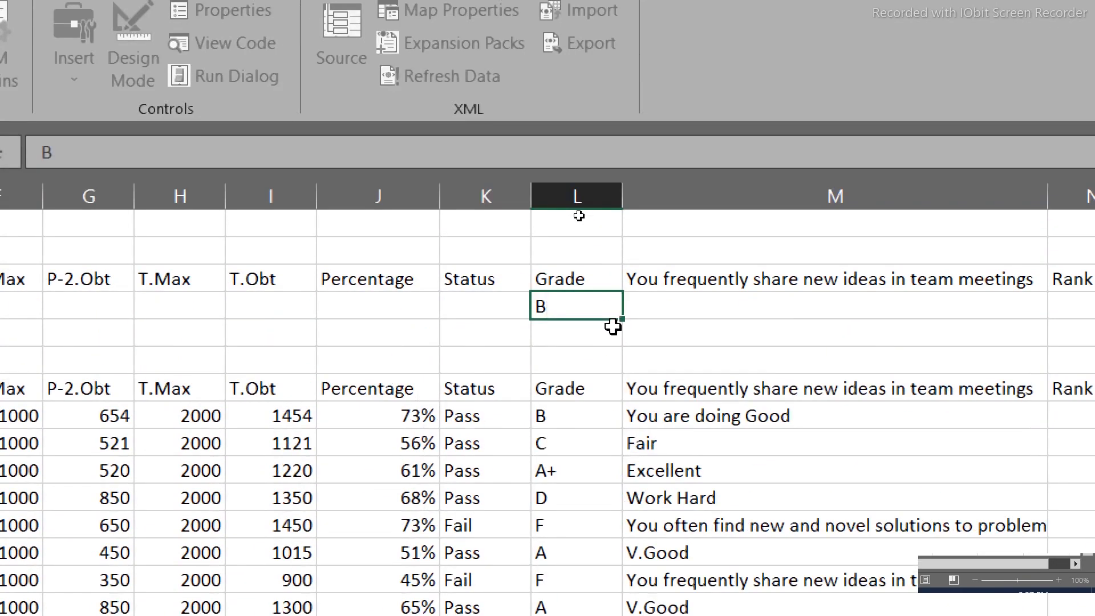
key("Return")
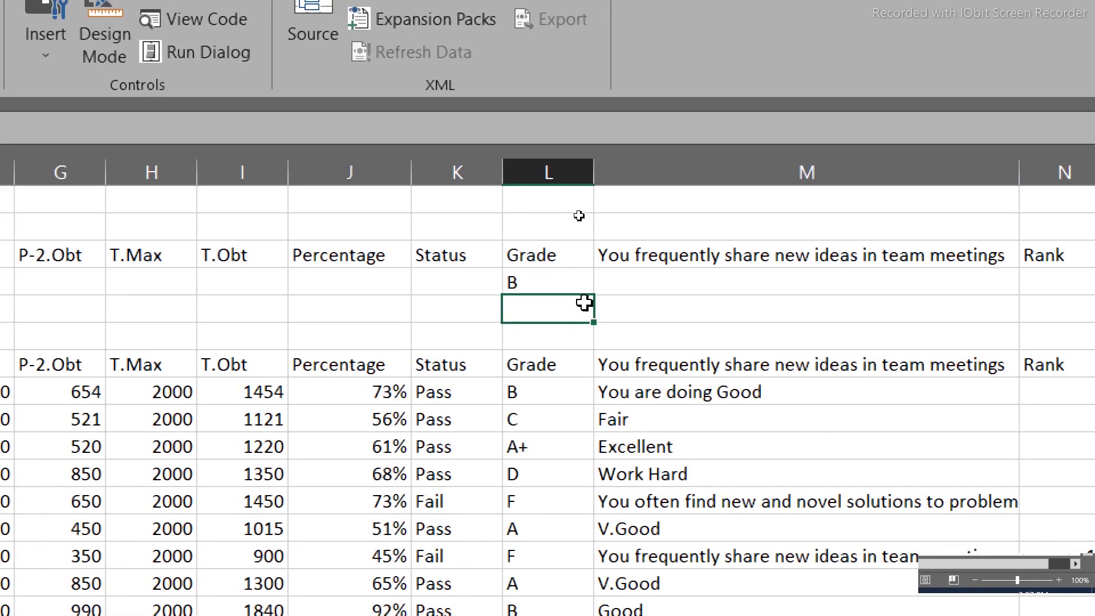
key("ctrl+q")
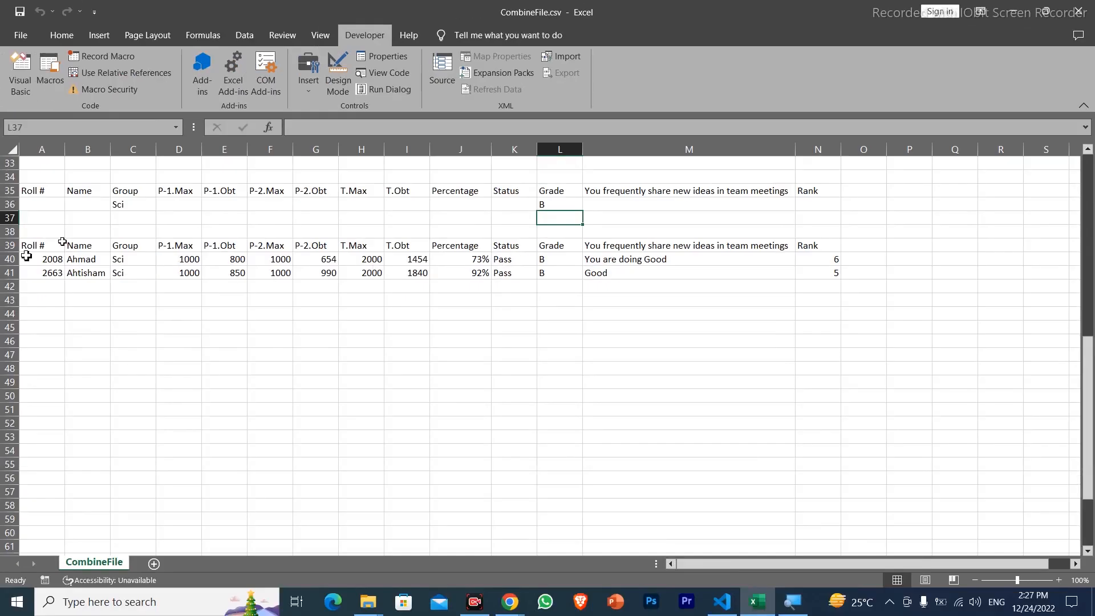
left_click_drag(24, 263, 862, 275)
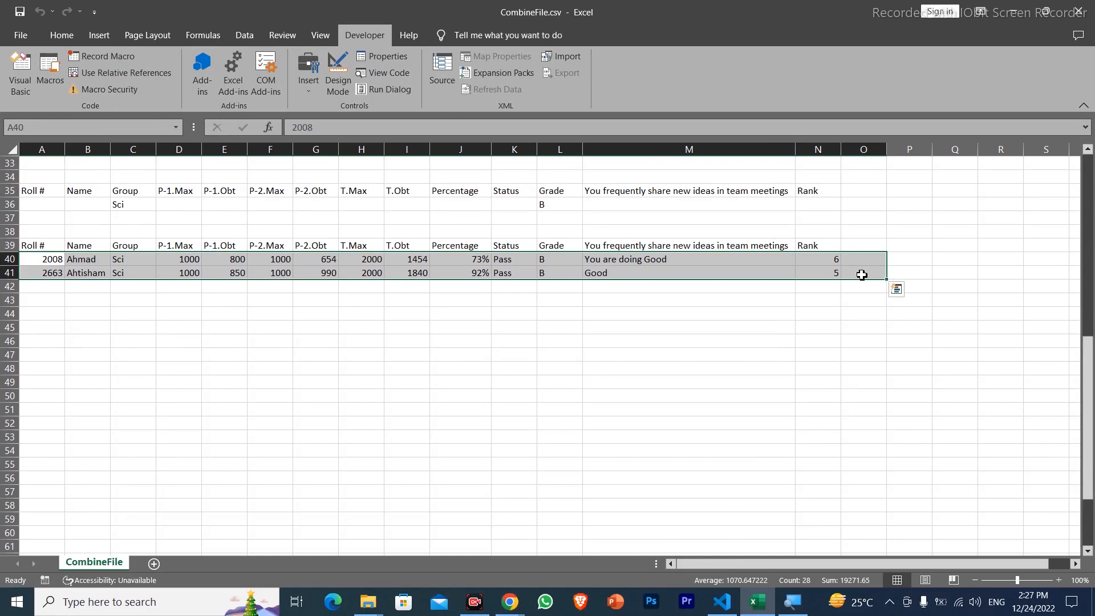
left_click(903, 313)
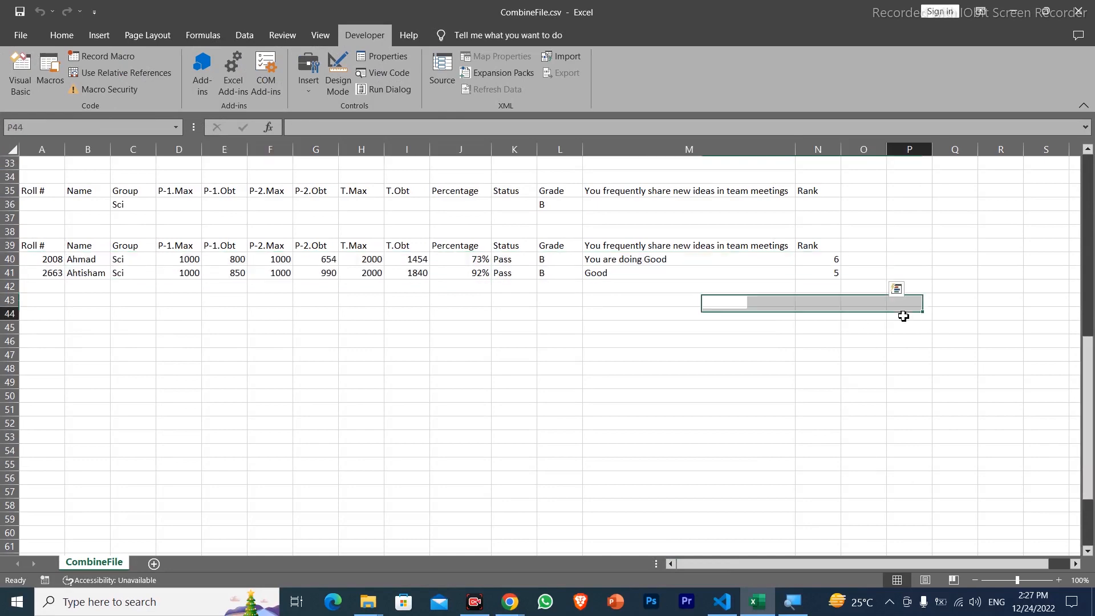
Examine the remarks in column M of the source table, starting from the header in M1
left_click_drag(1087, 377, 1085, 159)
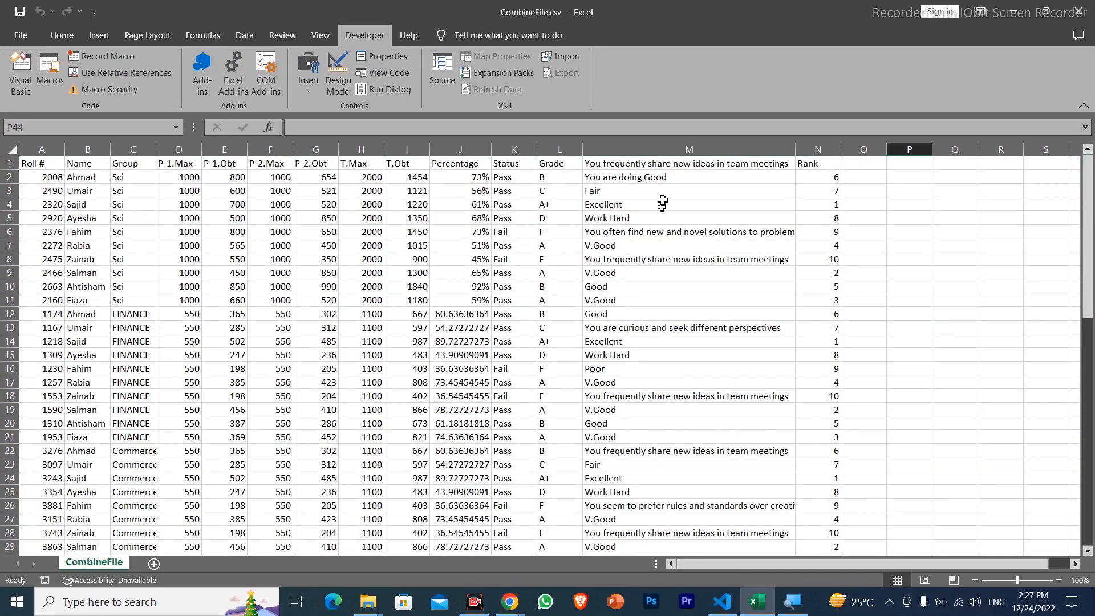
left_click_drag(660, 190, 659, 299)
left_click(656, 165)
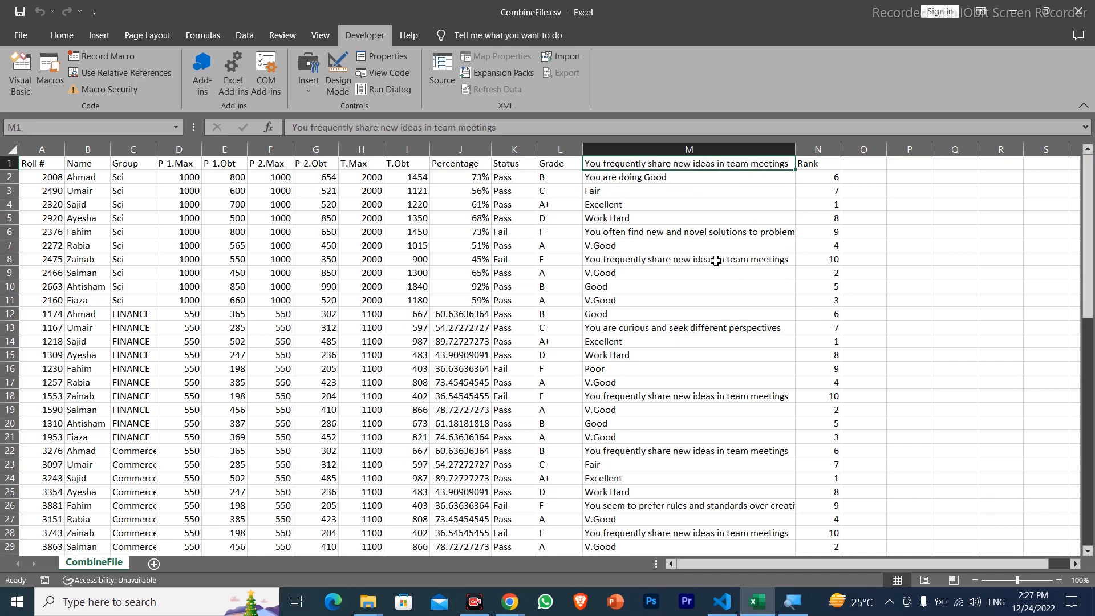
left_click_drag(665, 178, 648, 270)
left_click_drag(1090, 232, 1091, 374)
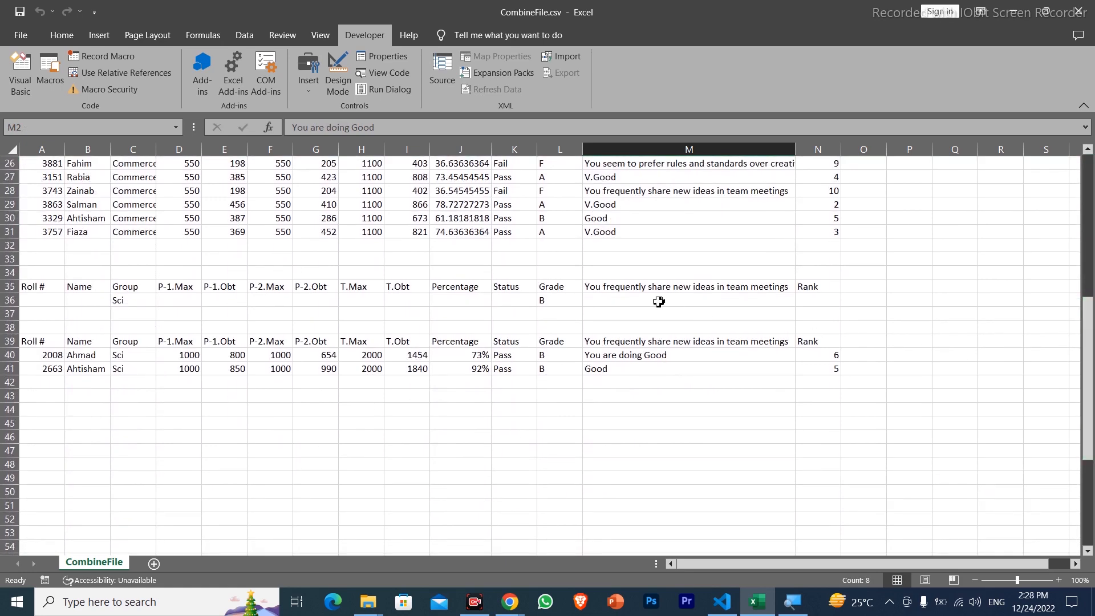
Replace the Grade criterion with the remark criterion good in M36, and rerun the filter macro to check the extracted record
left_click(557, 300)
key("Delete")
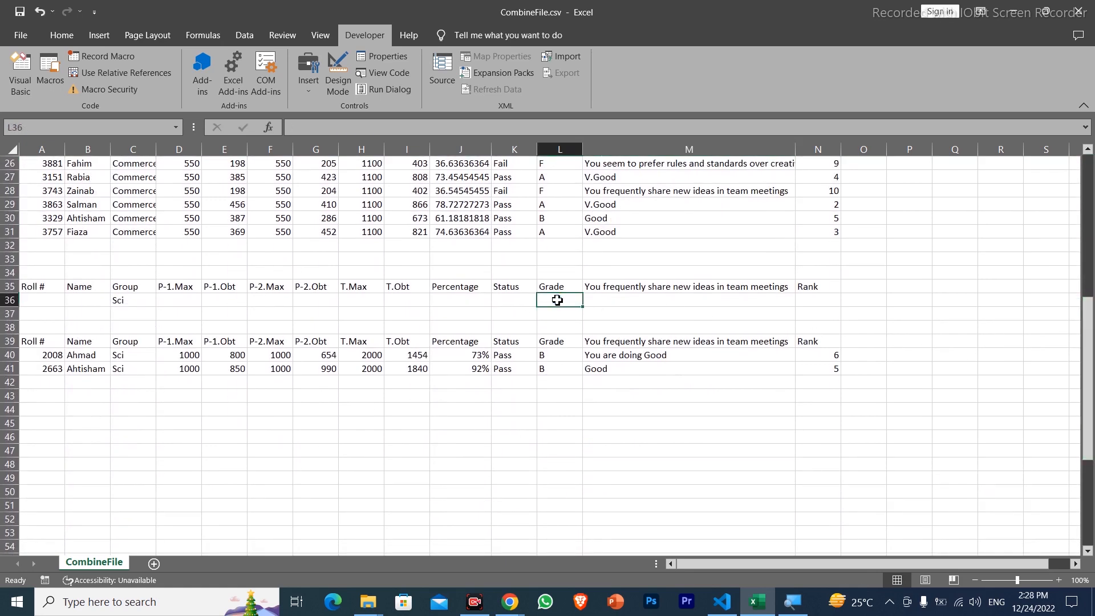
key("Right")
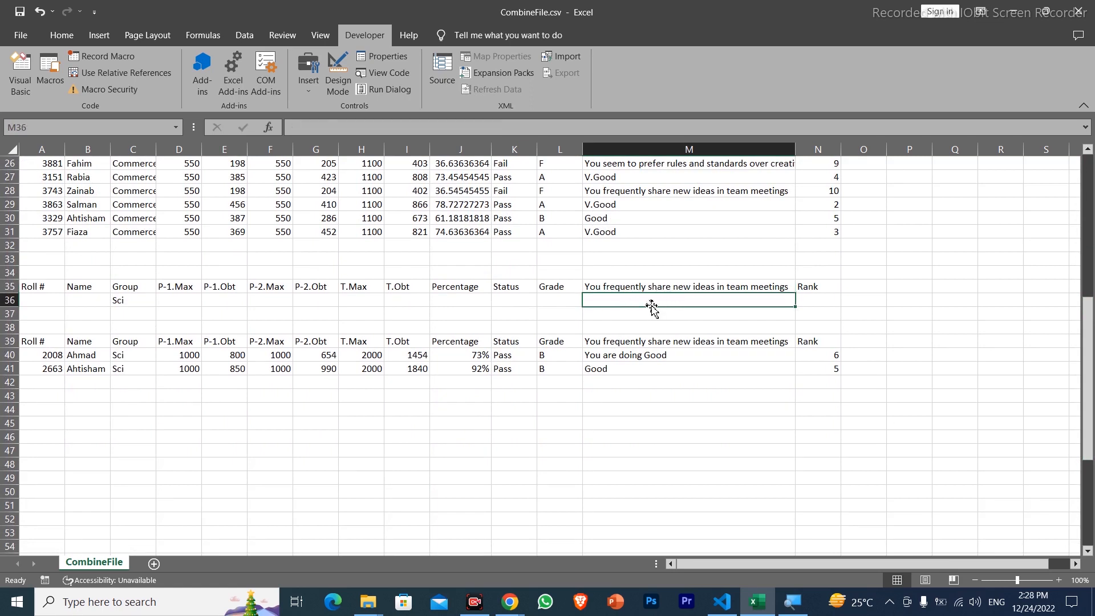
type("good")
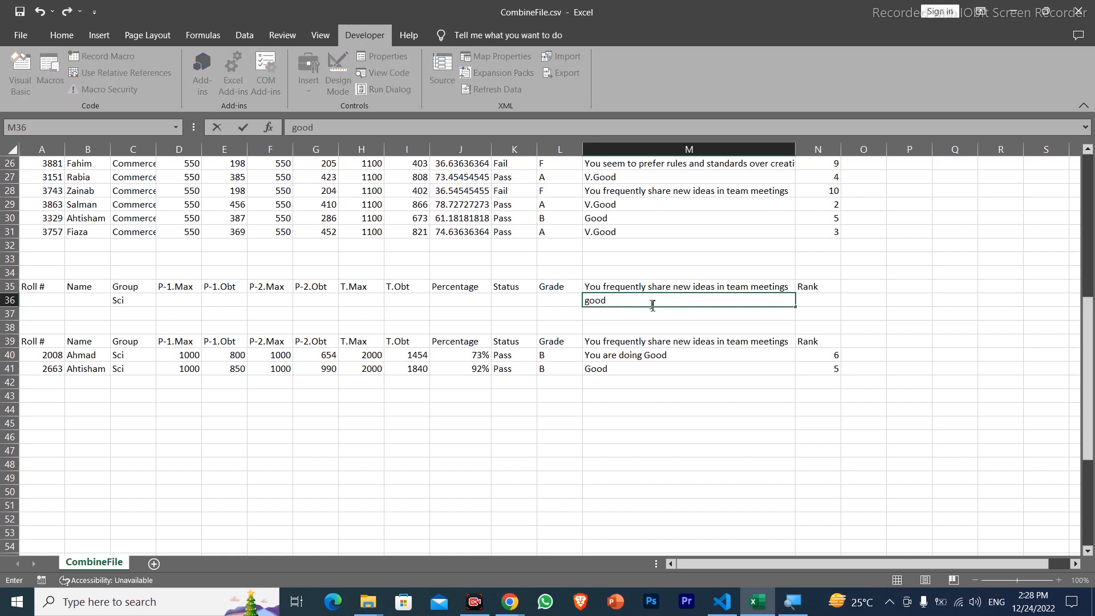
left_click(612, 329)
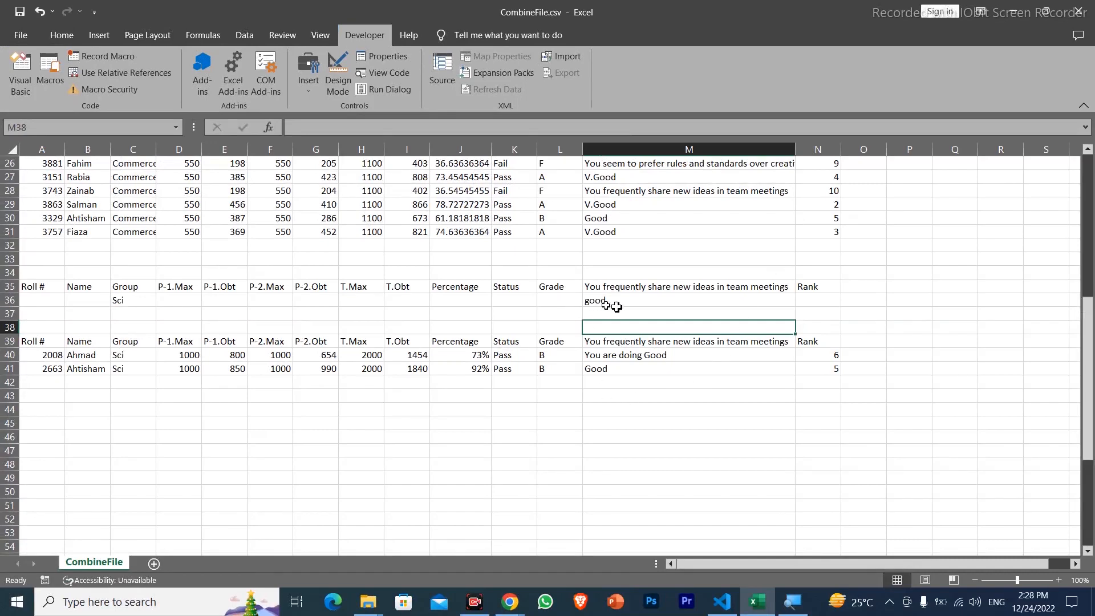
left_click(630, 349)
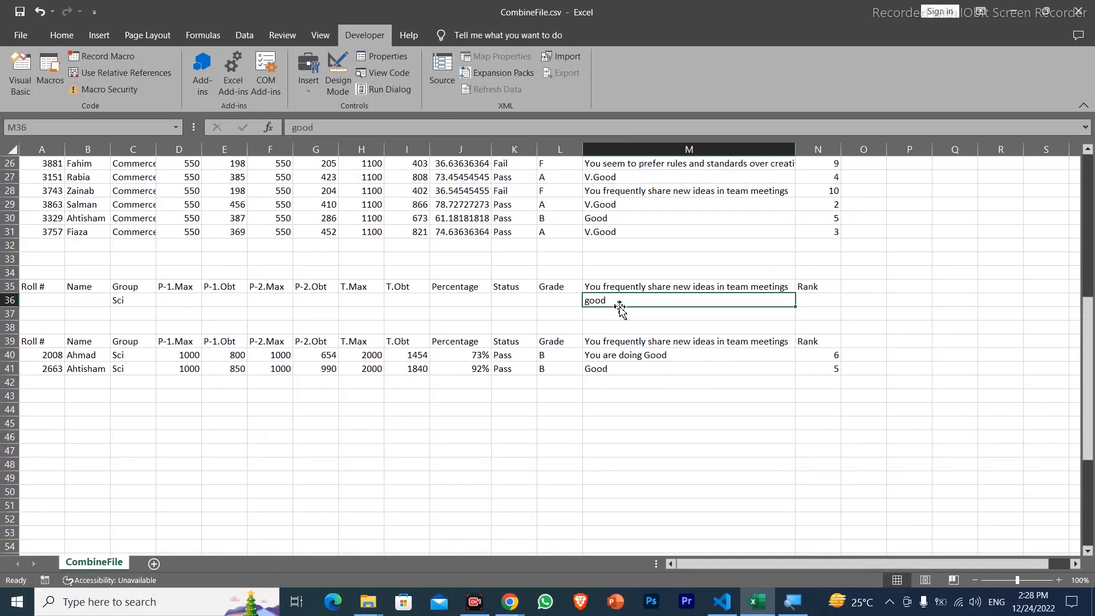
key("ctrl+q")
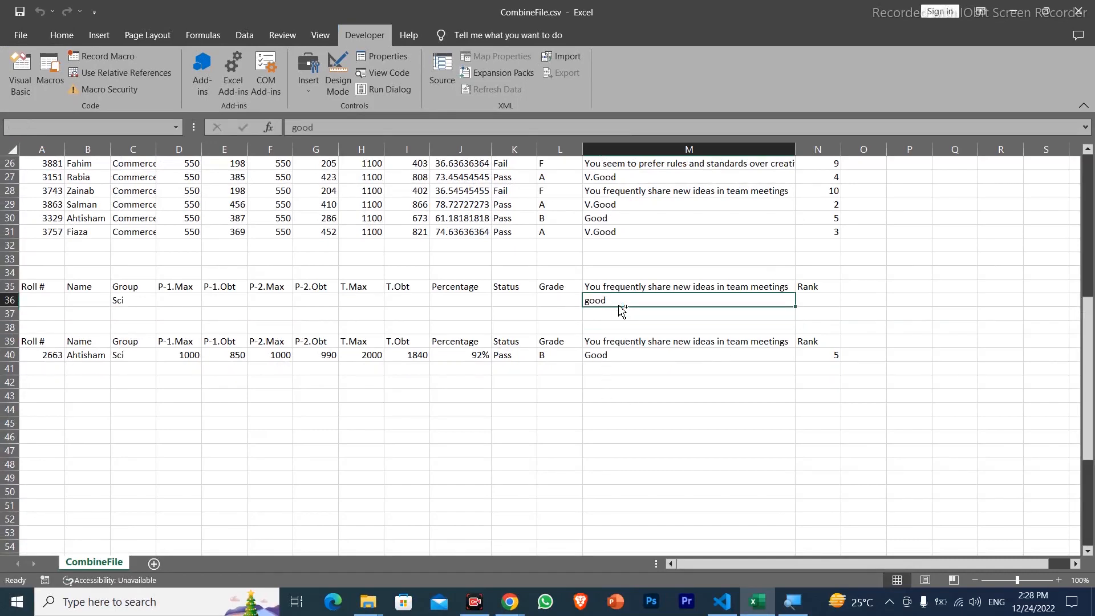
left_click(653, 354)
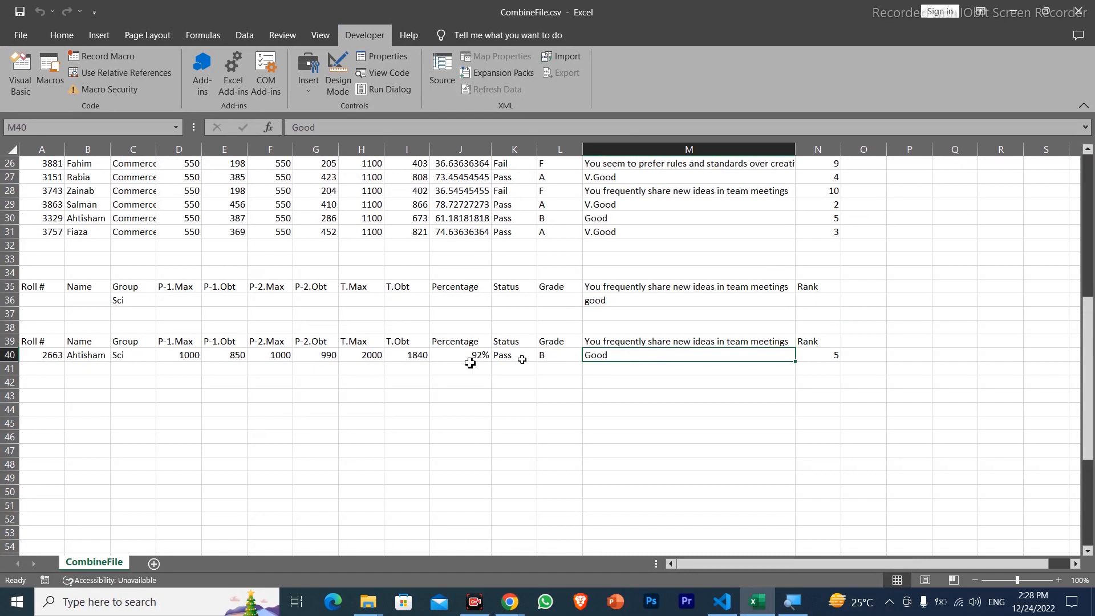
left_click(88, 355)
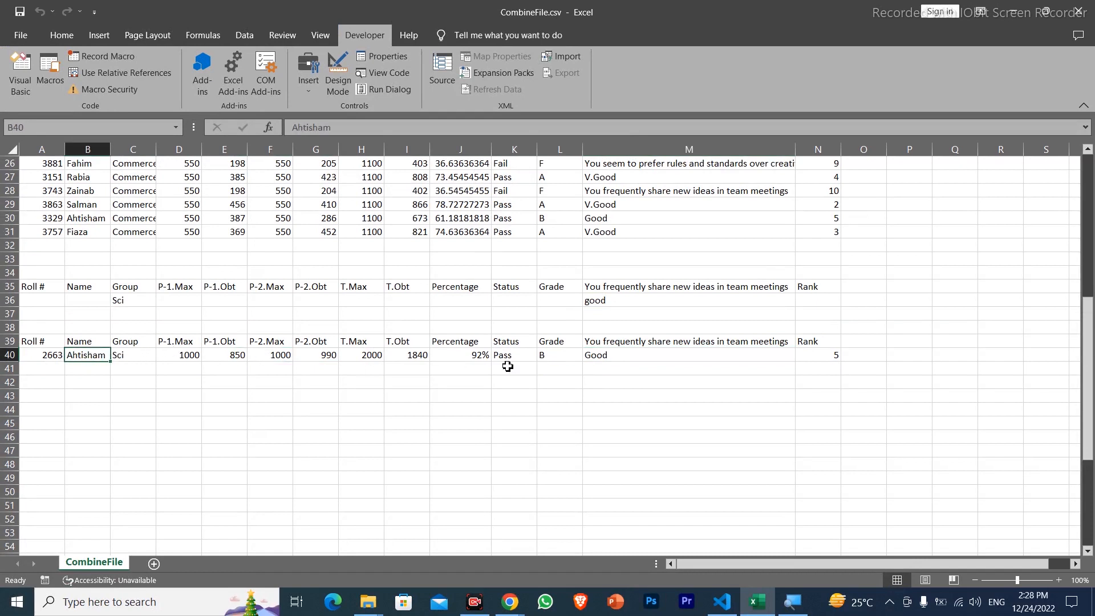
left_click(654, 353)
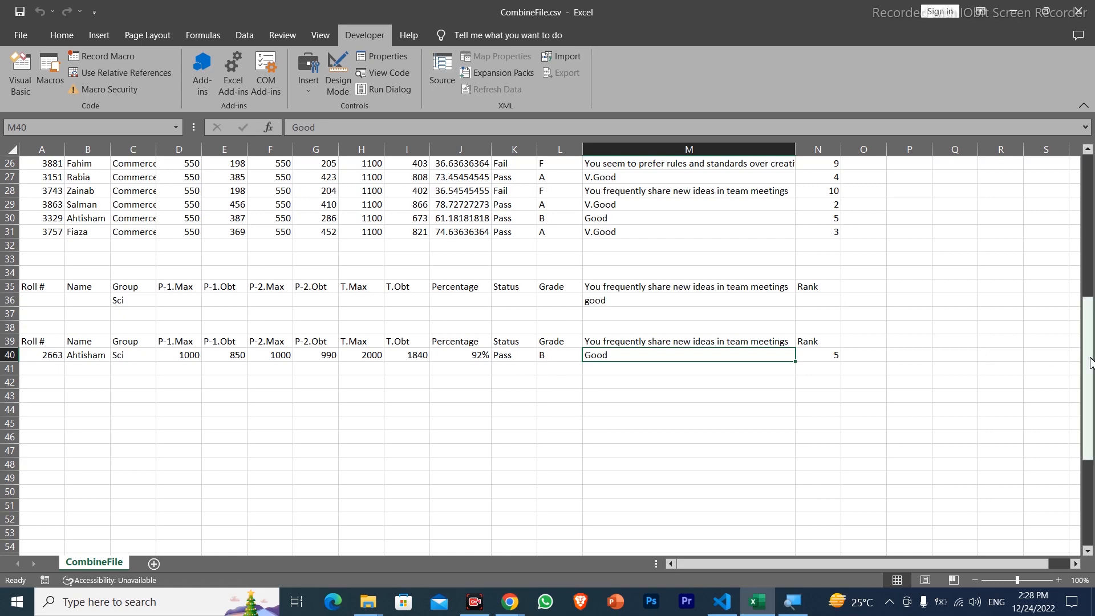
Change the remark criterion in M36 to the wildcard text *good* and rerun the filter macro to compare with the source table
mouse_move(1090, 362)
left_mouse_down()
mouse_move(1092, 132)
mouse_move(1093, 379)
left_mouse_up()
double_click(586, 259)
type("*")
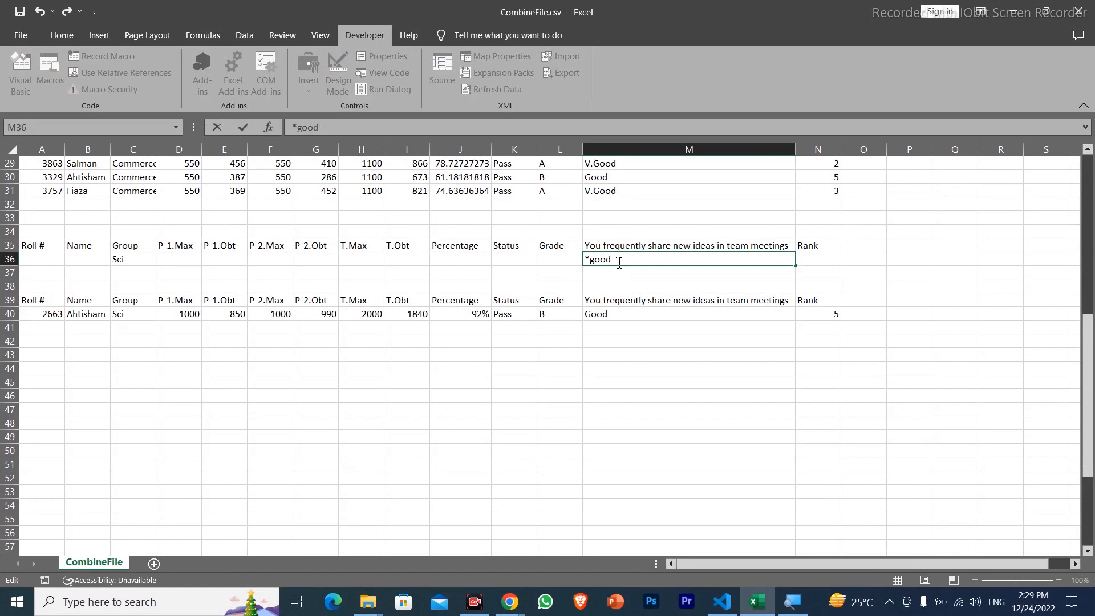
key("Return")
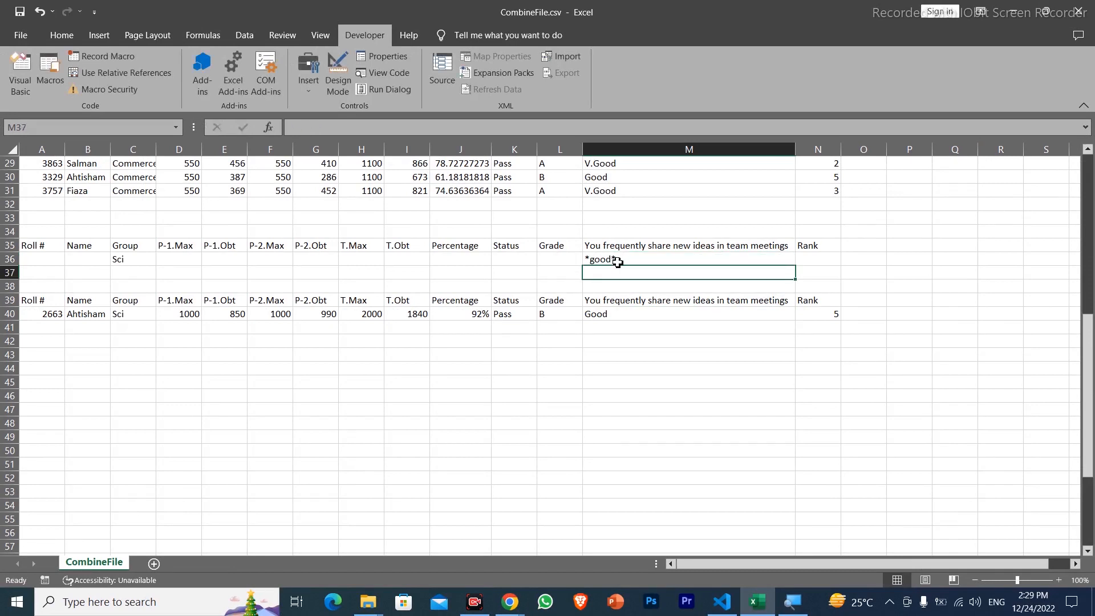
key("ctrl+shift+f")
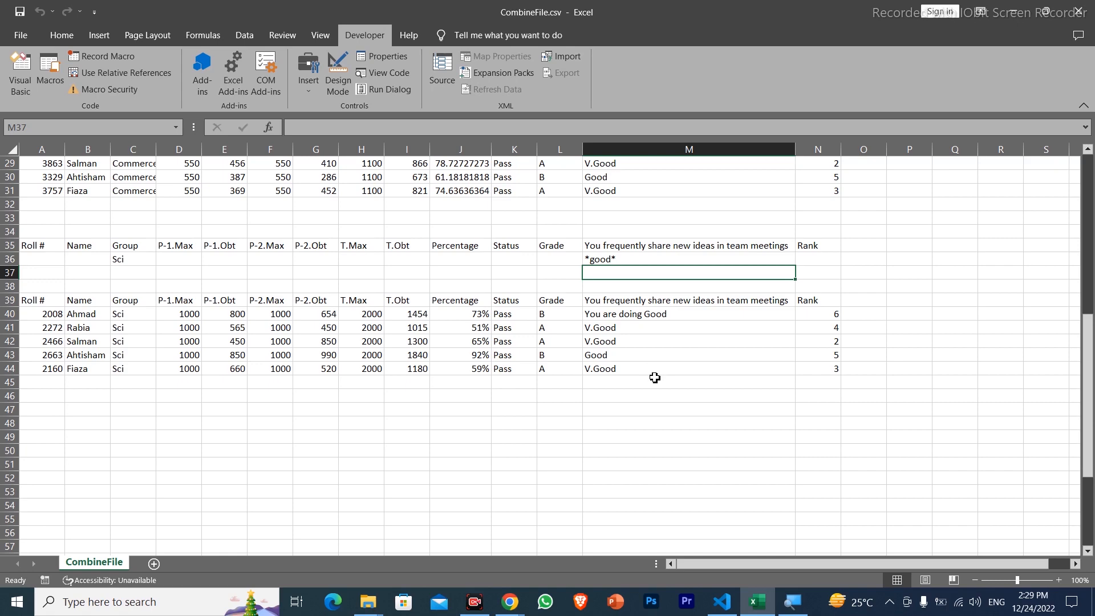
left_click_drag(1088, 376, 1087, 149)
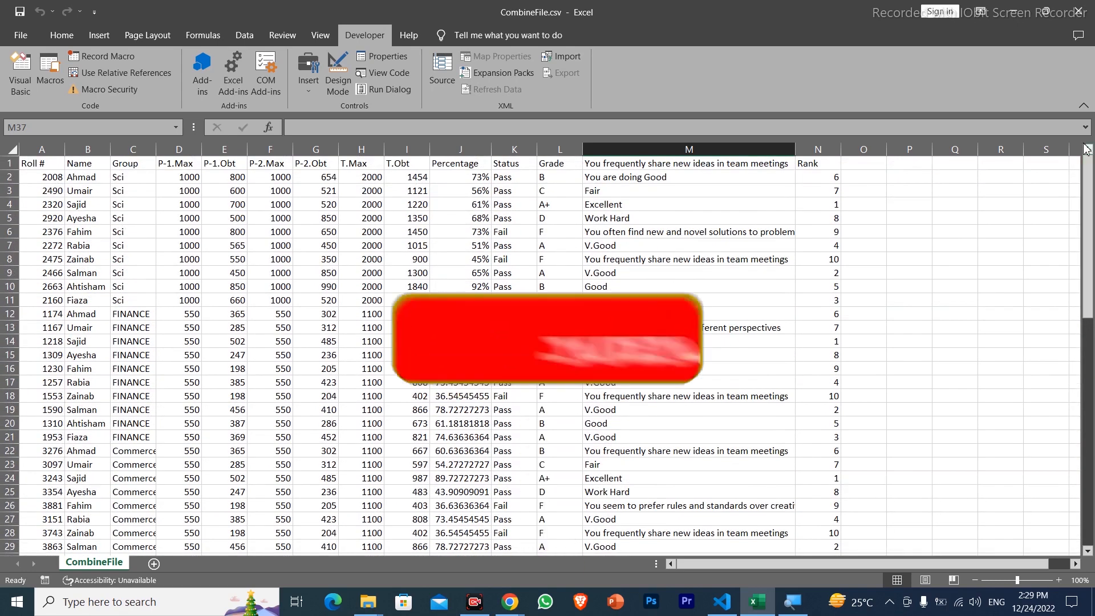